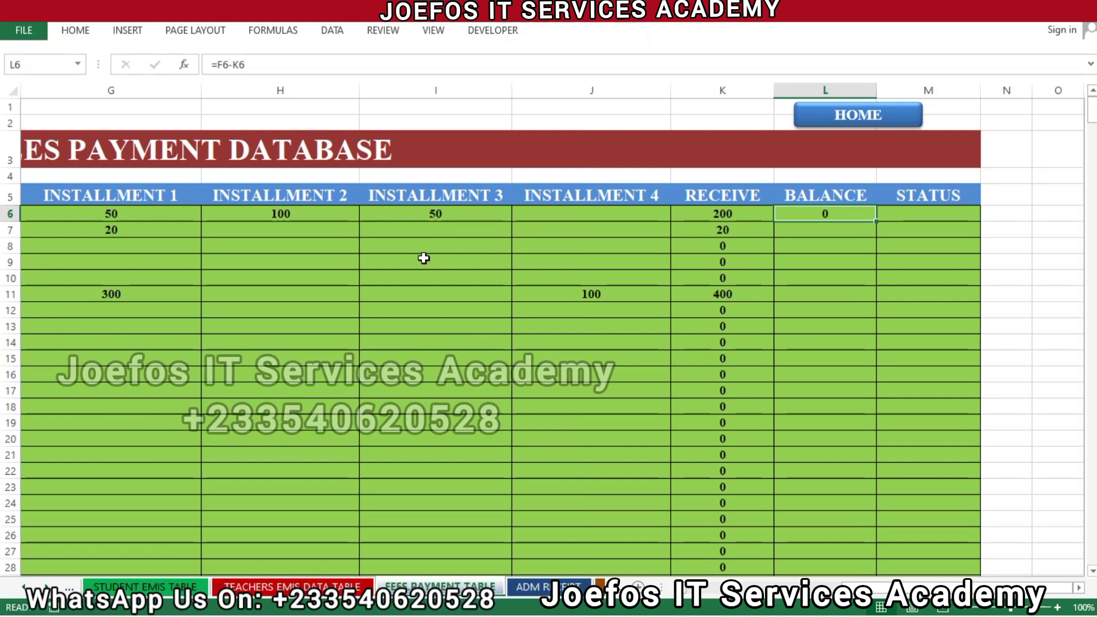
Clear the Installment 3 payment in cell I6
{"action": "left_click", "coordinate": [449, 211]}
{"action": "key", "text": "BackSpace"}
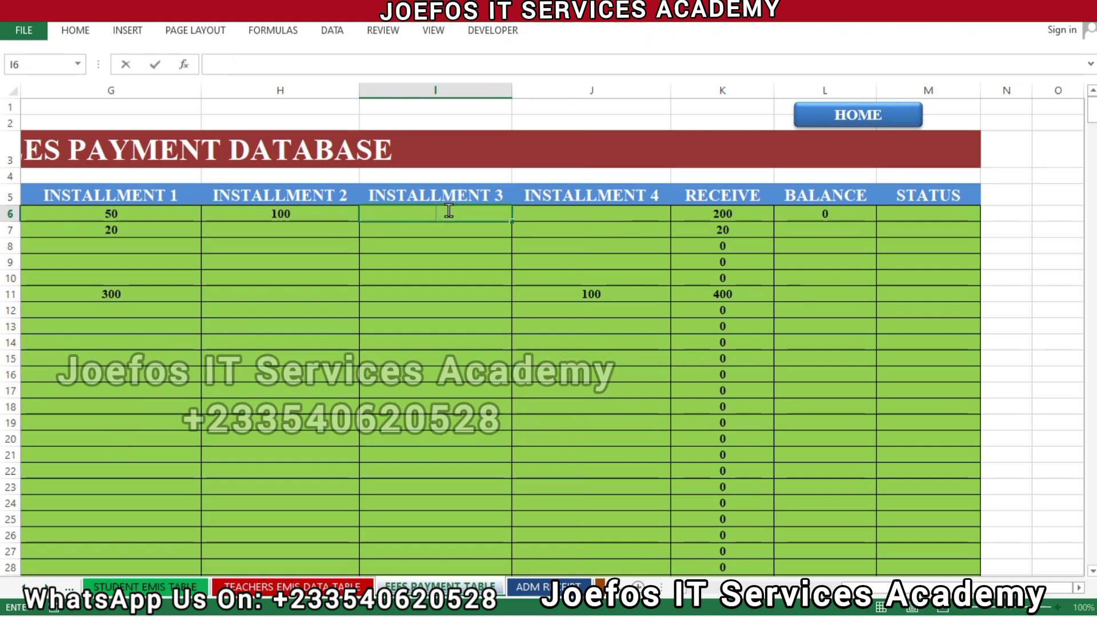
{"action": "key", "text": "Return"}
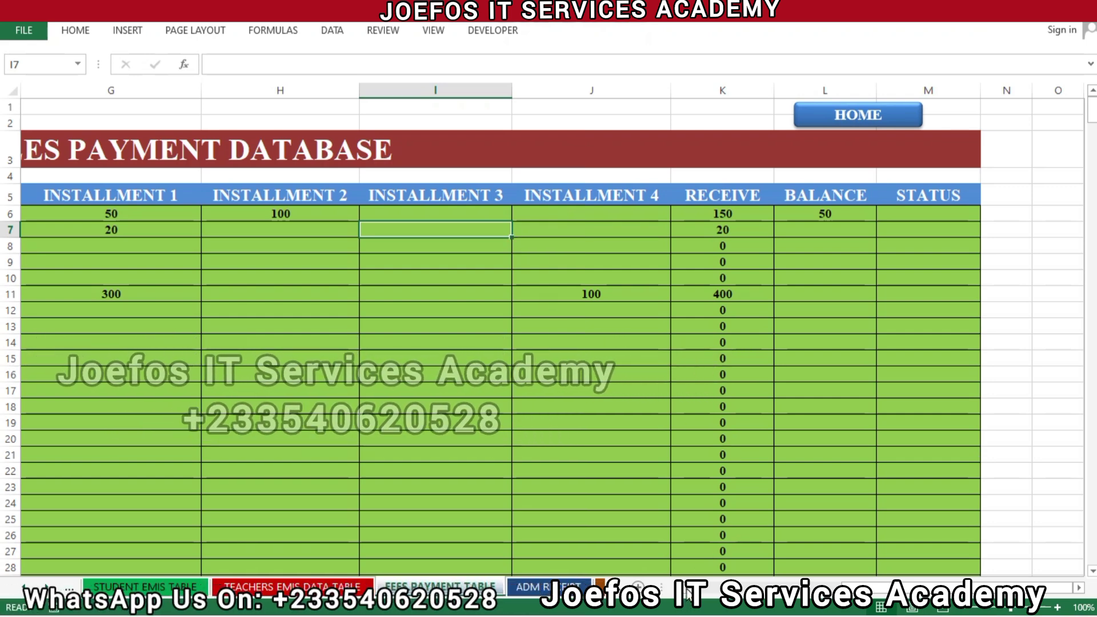
Copy the balance formula =F6-K6 from L6 down the Balance column through row 505
{"action": "scroll", "coordinate": [684, 594], "scroll_direction": "left", "scroll_amount": 2}
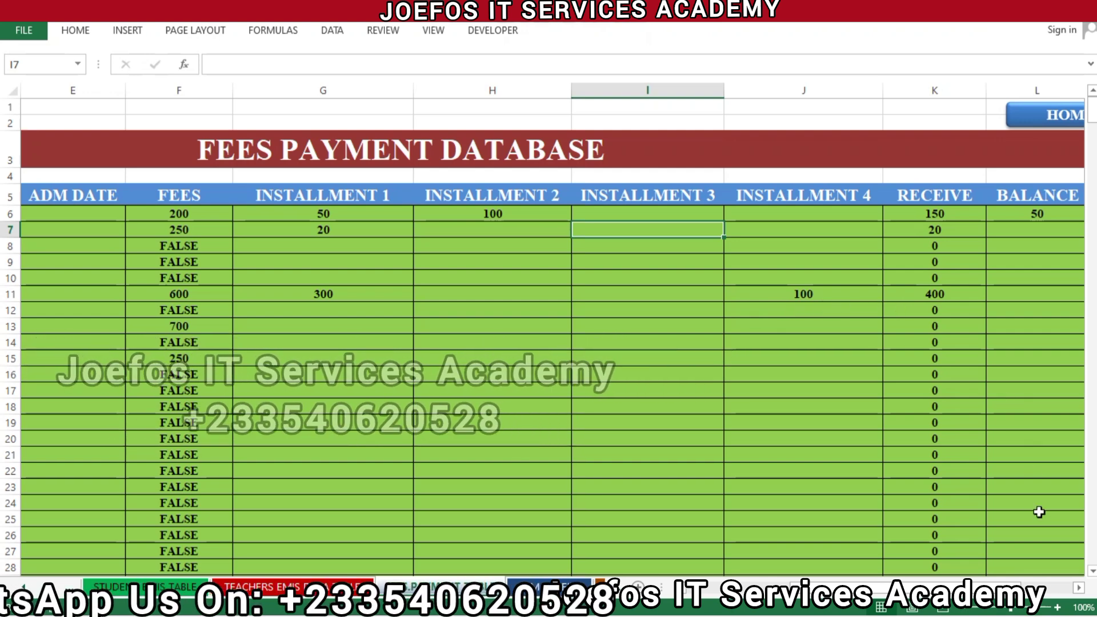
{"action": "left_click", "coordinate": [1080, 588]}
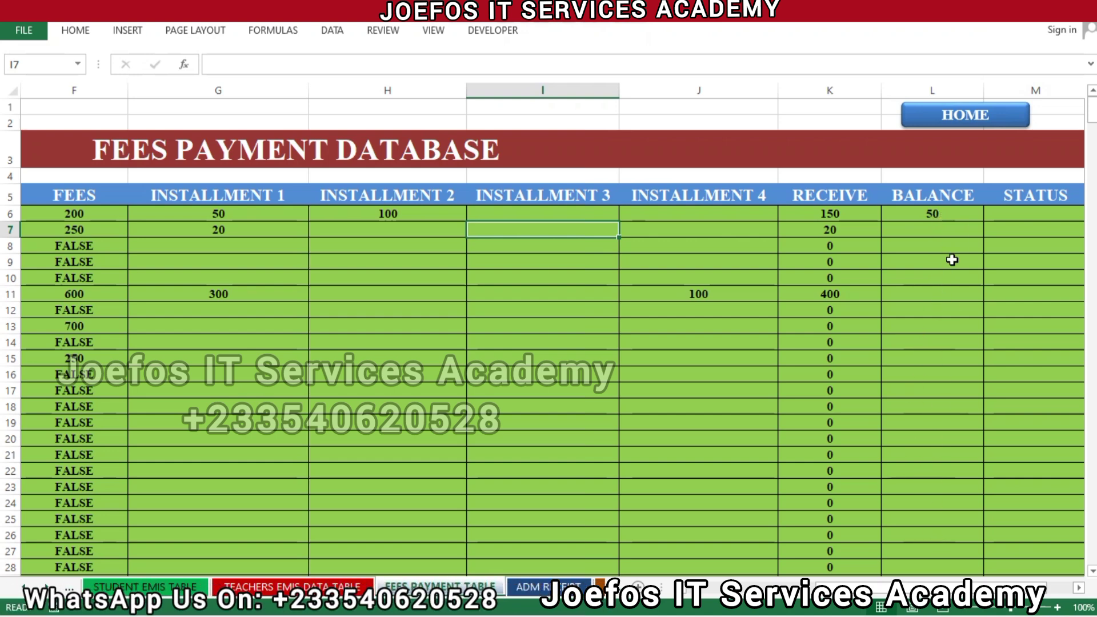
{"action": "left_click", "coordinate": [952, 213]}
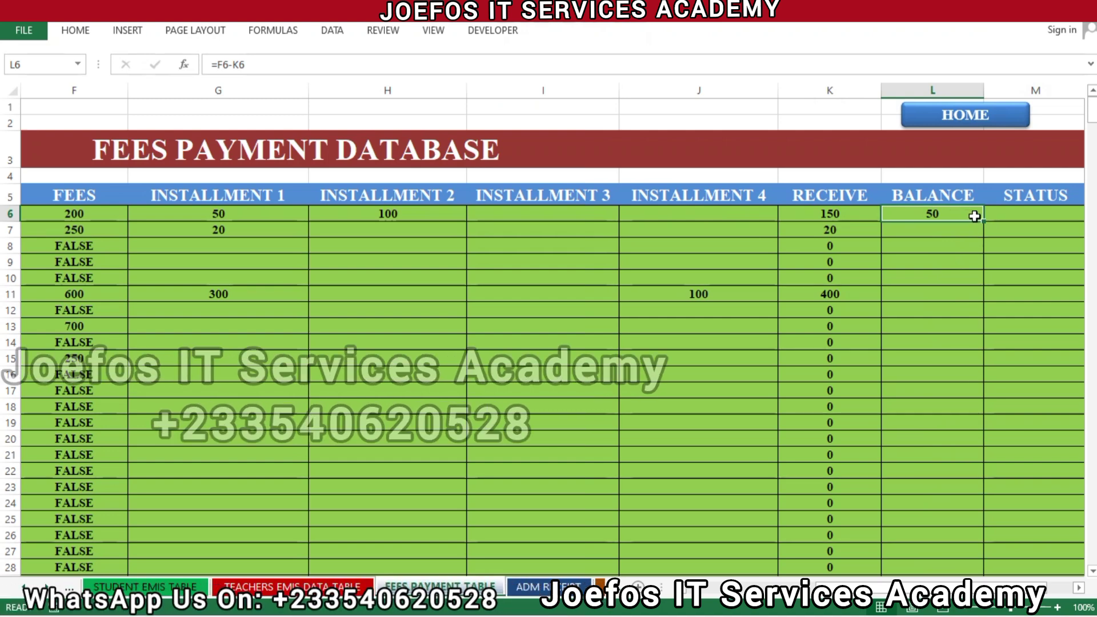
{"action": "left_click", "coordinate": [969, 245]}
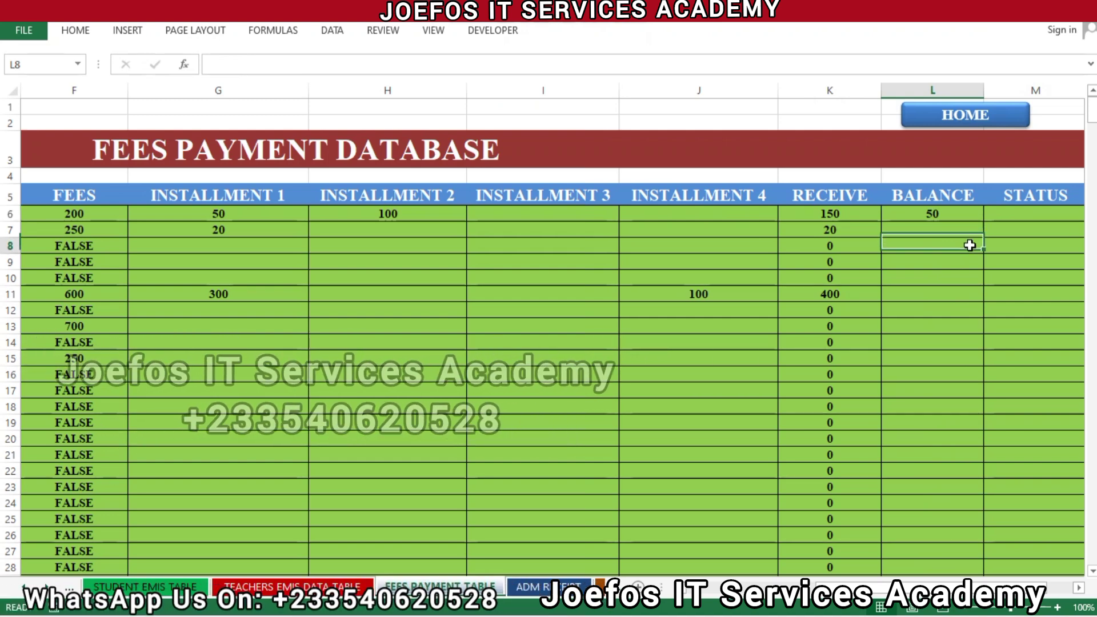
{"action": "left_click", "coordinate": [954, 214]}
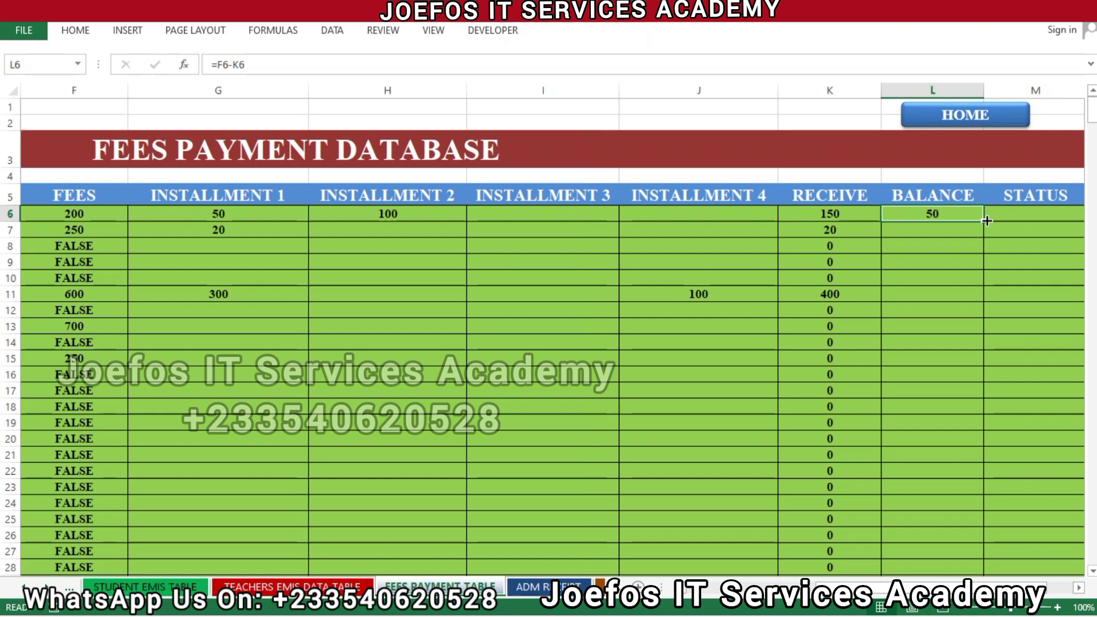
{"action": "left_click_drag", "start_coordinate": [989, 241], "coordinate": [1023, 517]}
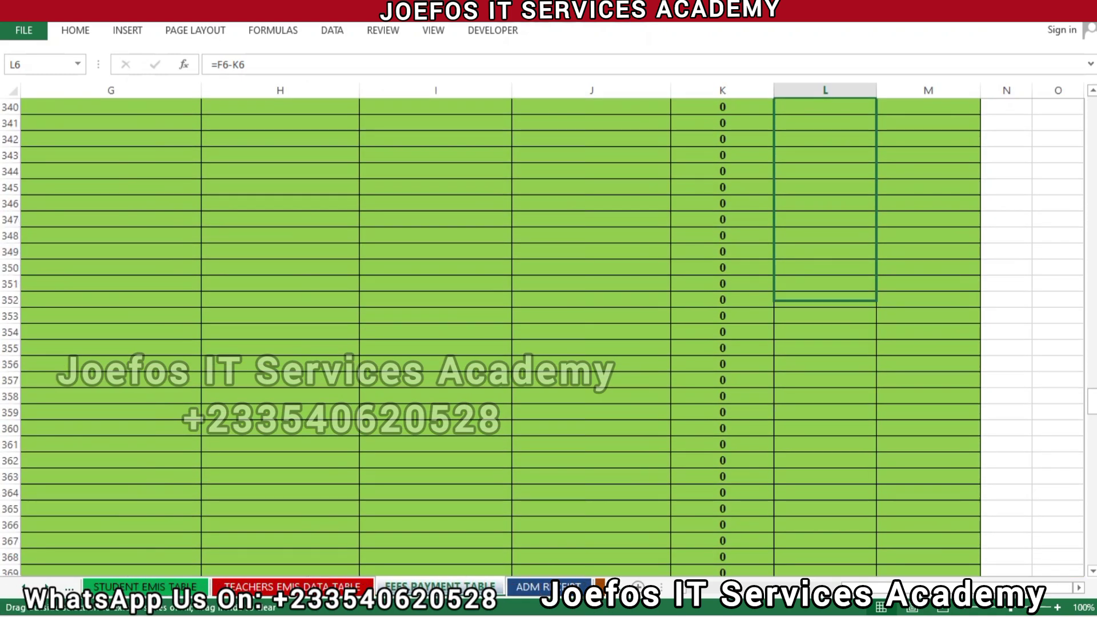
{"action": "left_click_drag", "start_coordinate": [1023, 589], "coordinate": [1043, 533]}
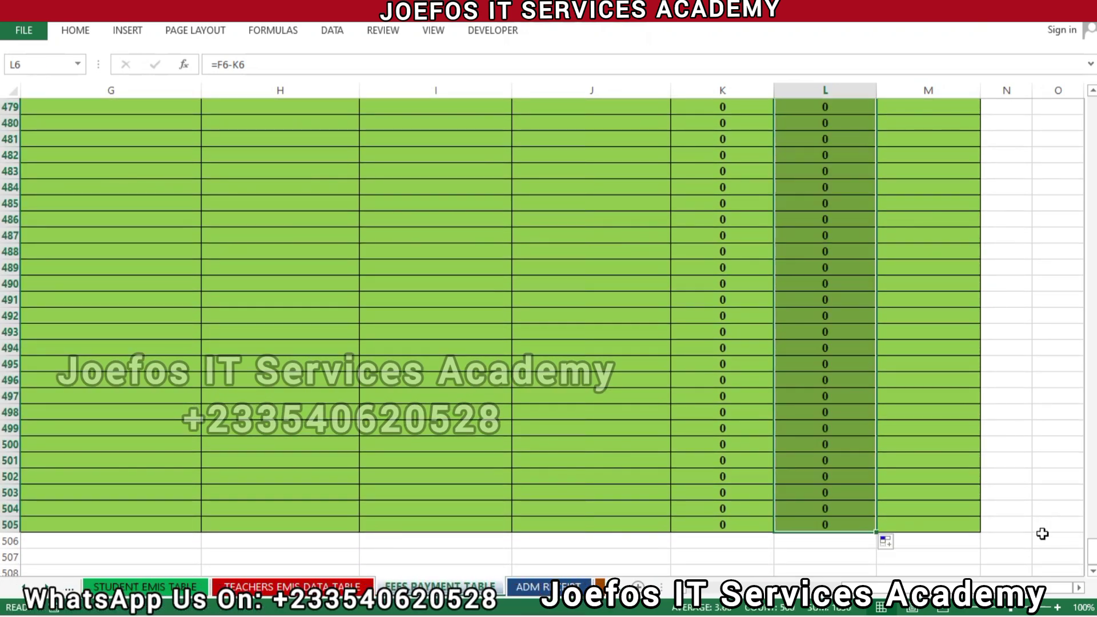
{"action": "left_click", "coordinate": [894, 309]}
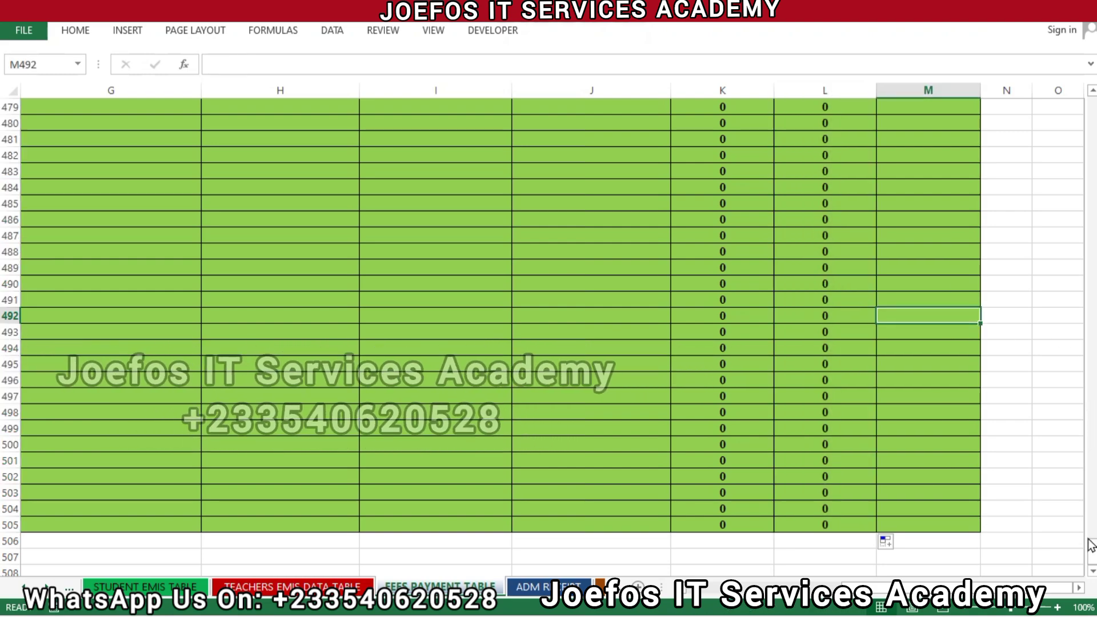
Save the workbook, accepting the notice about personal information
{"action": "left_click_drag", "start_coordinate": [1091, 553], "coordinate": [1059, 91]}
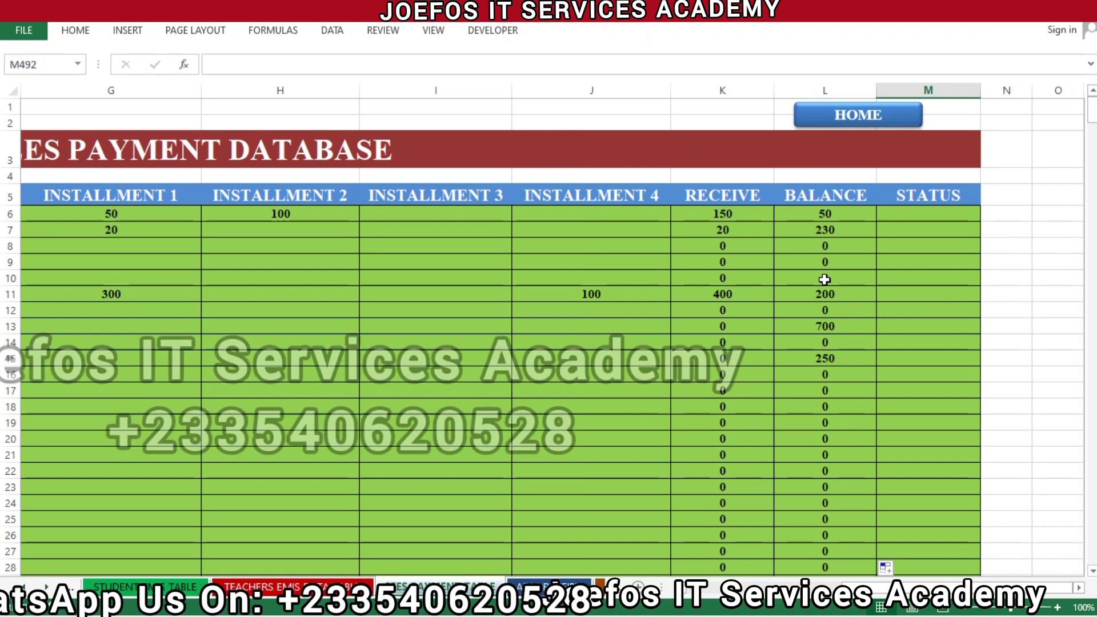
{"action": "key", "text": "ctrl+s"}
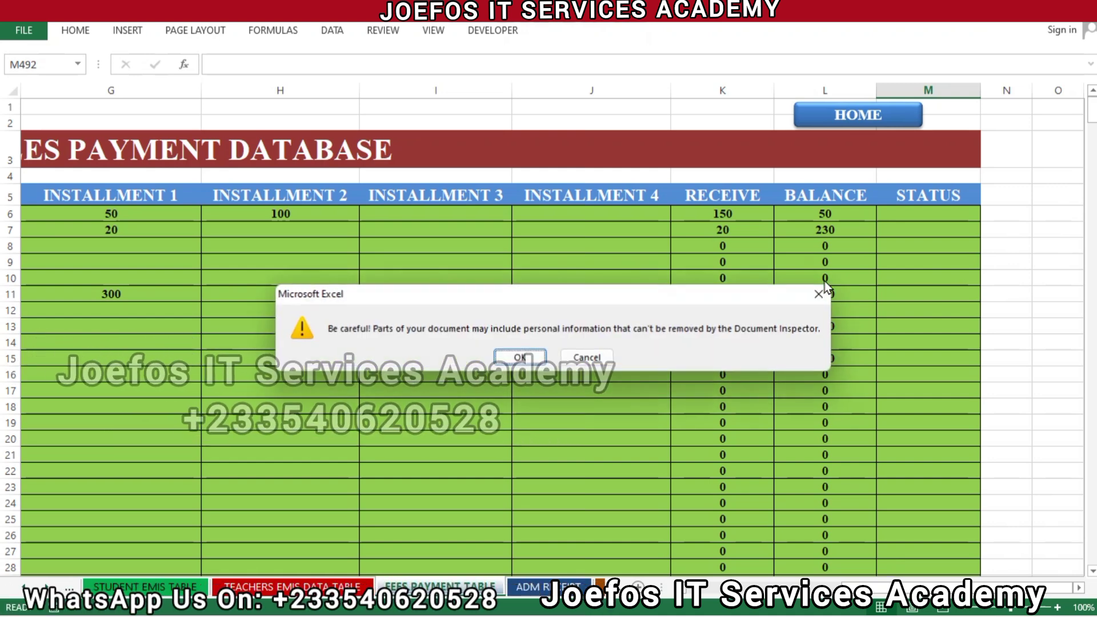
{"action": "left_click", "coordinate": [527, 356]}
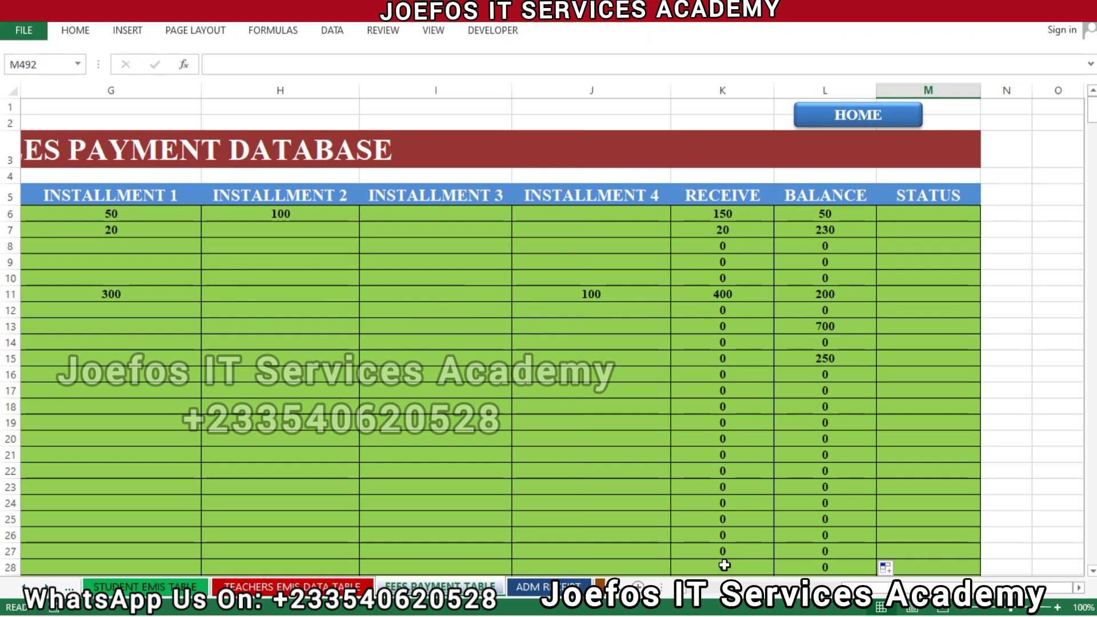
Examine the fees table's columns from admission number to status, and check the received and balance values down the rows
{"action": "scroll", "coordinate": [686, 591], "scroll_direction": "left", "scroll_amount": 1}
{"action": "scroll", "coordinate": [686, 591], "scroll_direction": "left", "scroll_amount": 3}
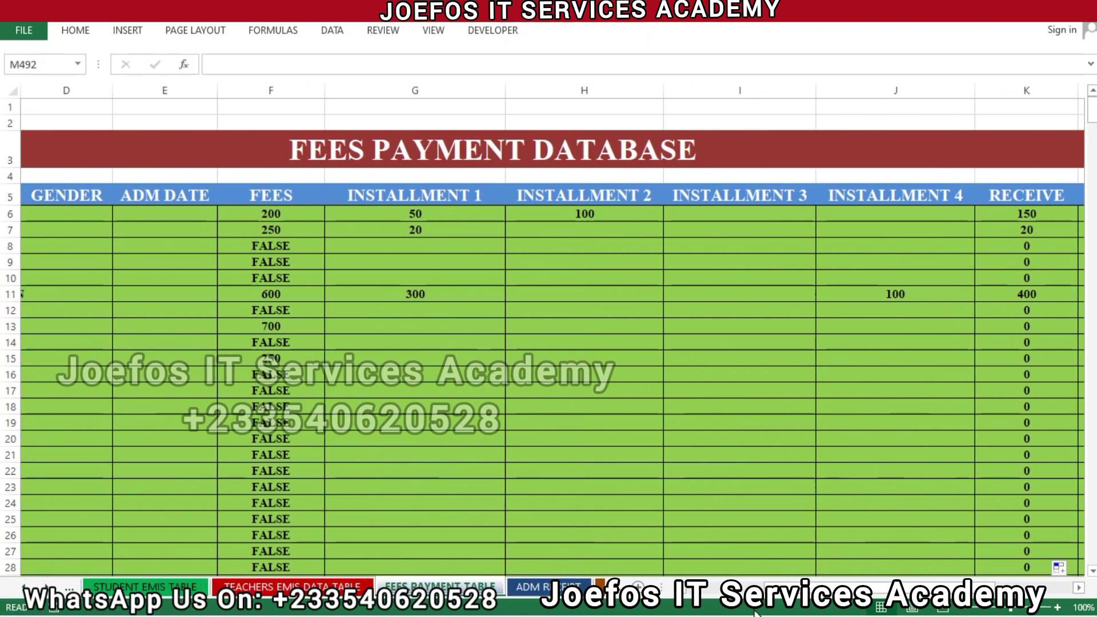
{"action": "scroll", "coordinate": [684, 596], "scroll_direction": "left", "scroll_amount": 3}
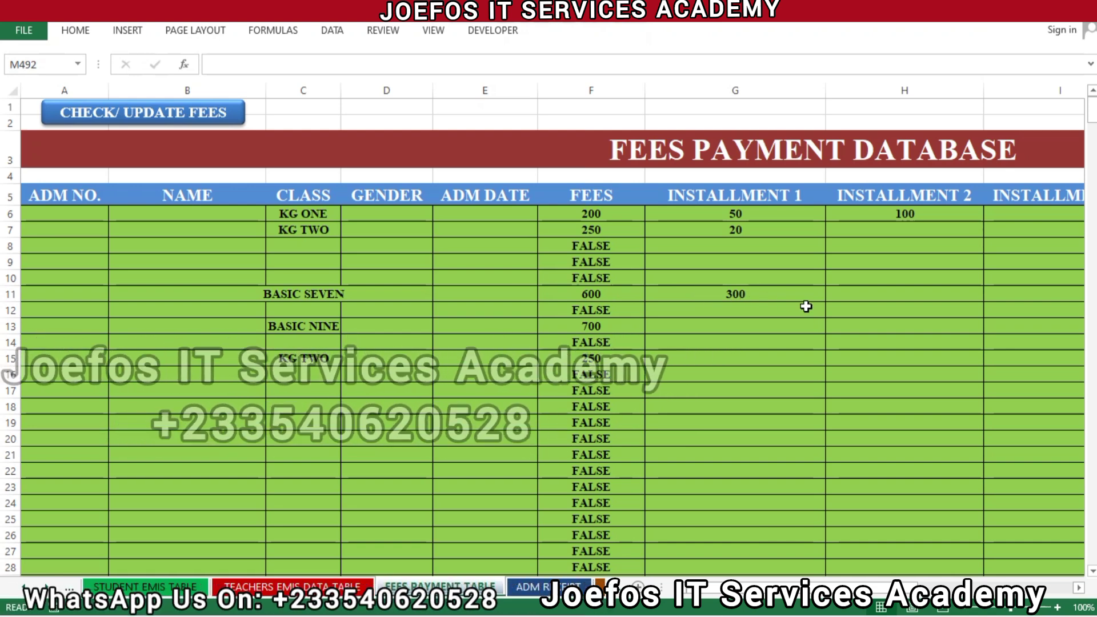
{"action": "left_click", "coordinate": [1078, 589]}
{"action": "left_click", "coordinate": [1078, 589]}
{"action": "left_click", "coordinate": [1078, 587]}
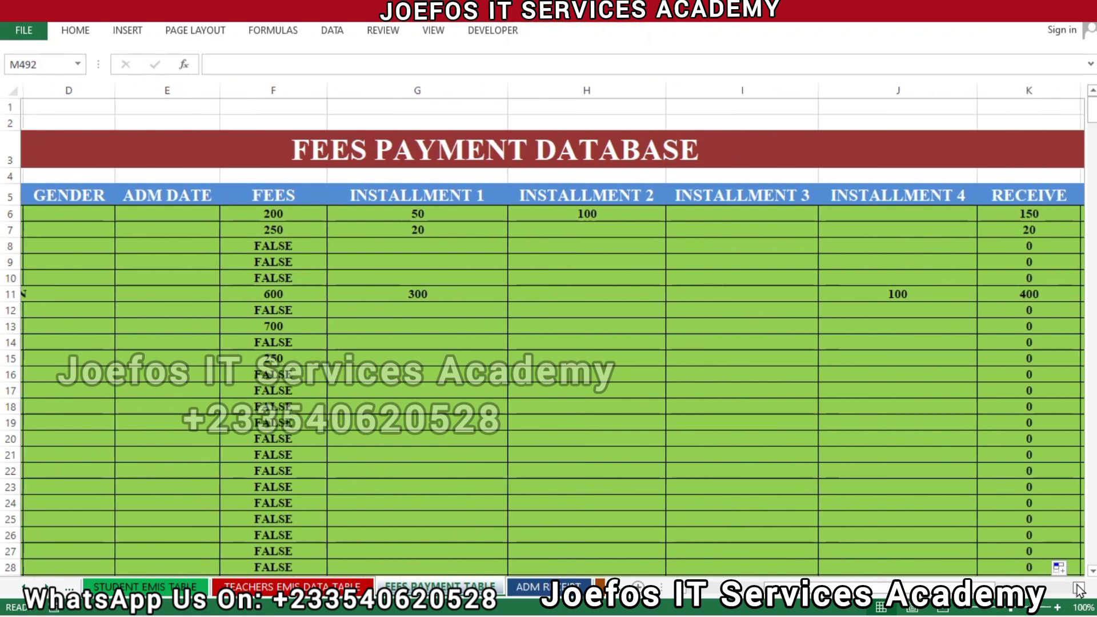
{"action": "left_click", "coordinate": [1078, 589]}
{"action": "left_click", "coordinate": [1078, 589]}
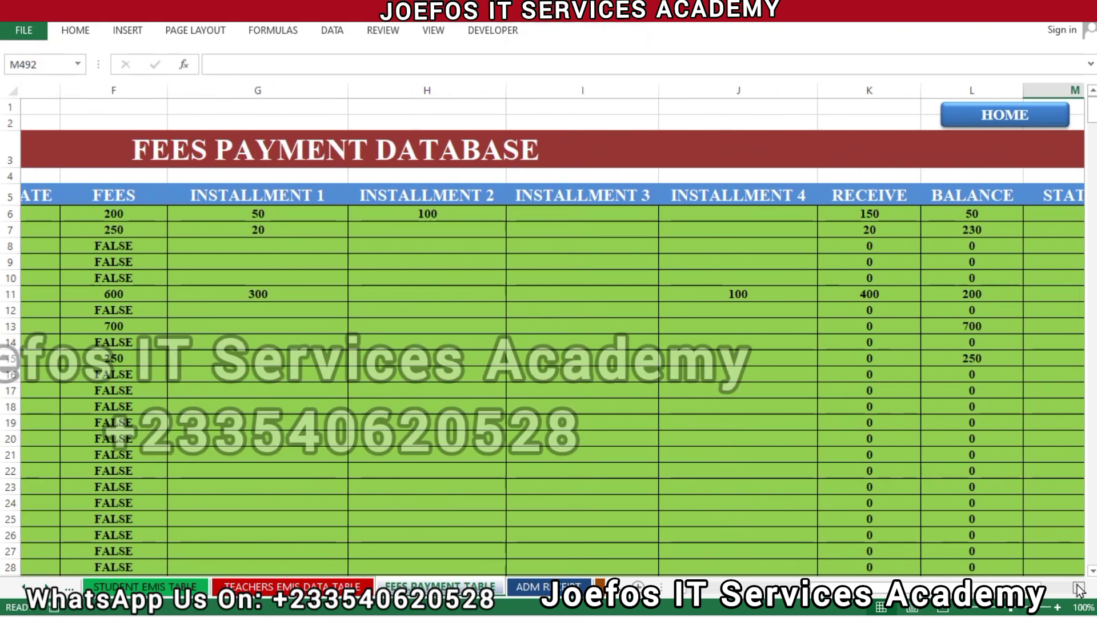
{"action": "left_click", "coordinate": [1078, 589]}
{"action": "left_click", "coordinate": [1079, 589]}
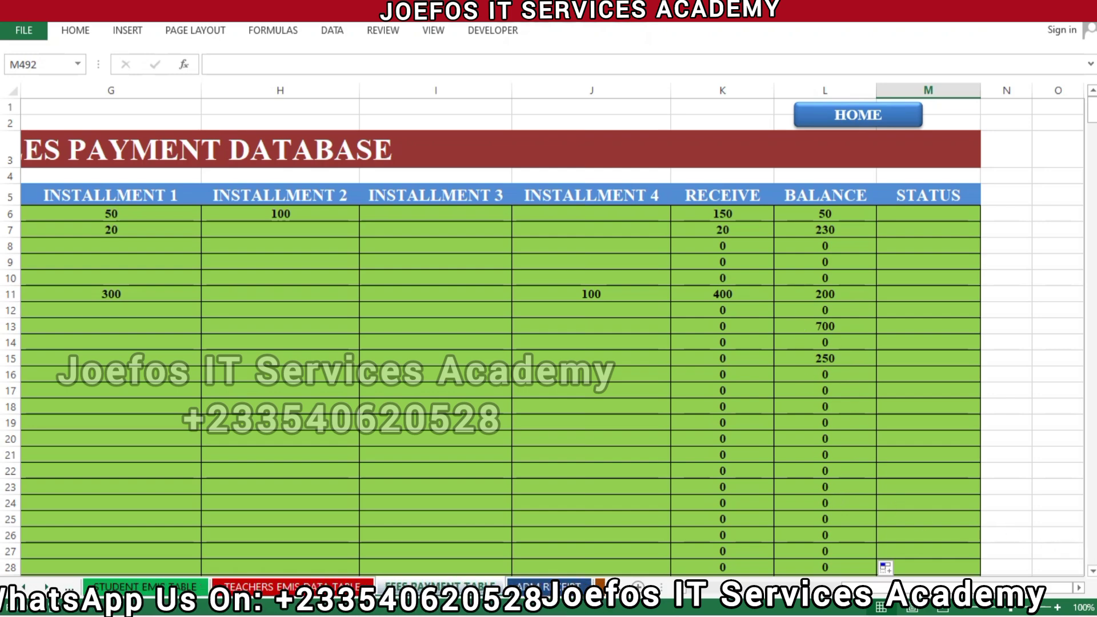
{"action": "scroll", "coordinate": [1092, 569], "scroll_direction": "down", "scroll_amount": 20}
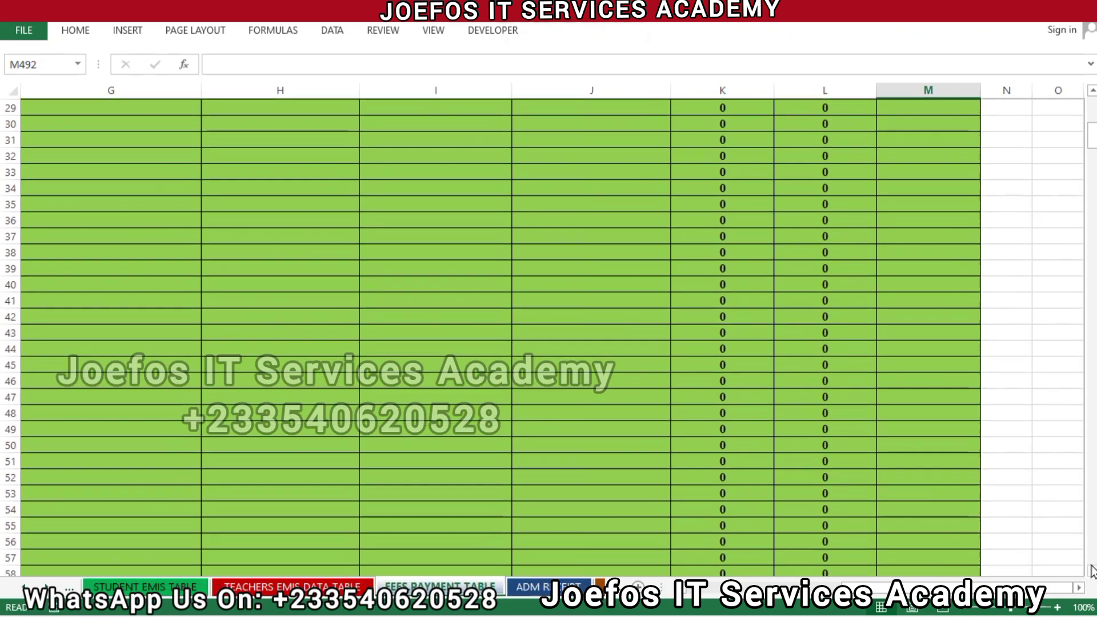
{"action": "scroll", "coordinate": [1092, 568], "scroll_direction": "down", "scroll_amount": 13}
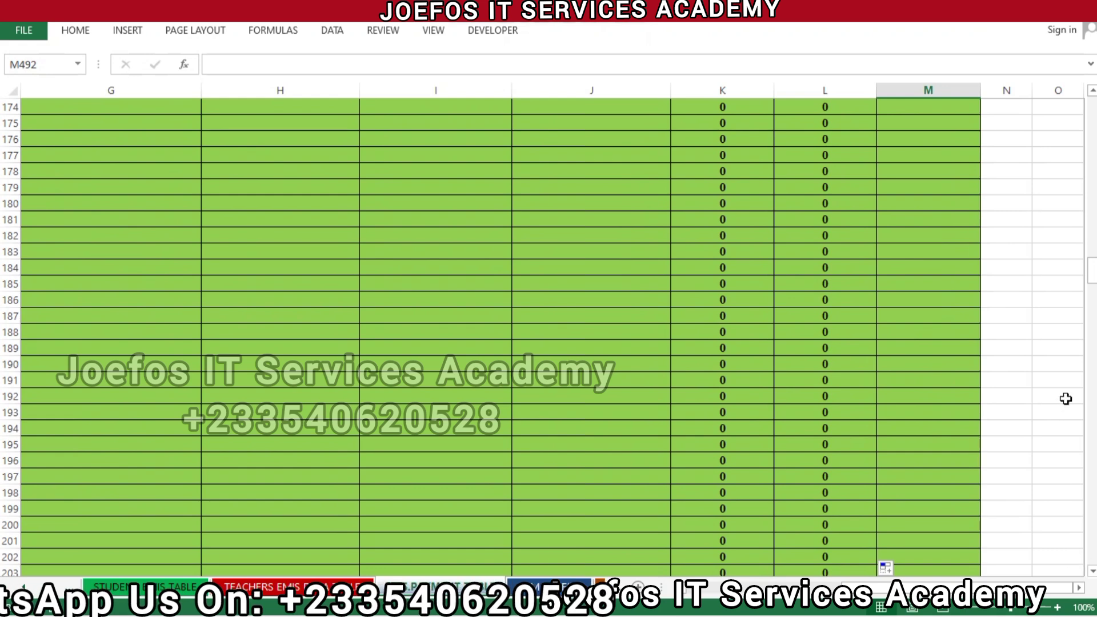
{"action": "left_click_drag", "start_coordinate": [1092, 282], "coordinate": [1091, 109]}
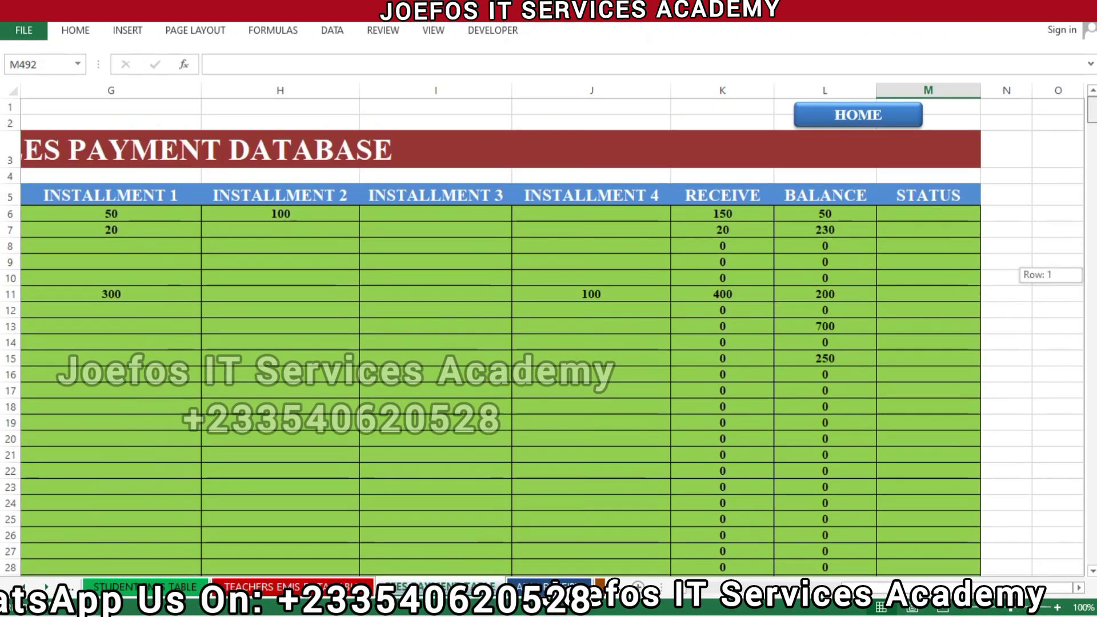
{"action": "scroll", "coordinate": [686, 596], "scroll_direction": "right", "scroll_amount": 2}
{"action": "scroll", "coordinate": [686, 596], "scroll_direction": "left", "scroll_amount": 2}
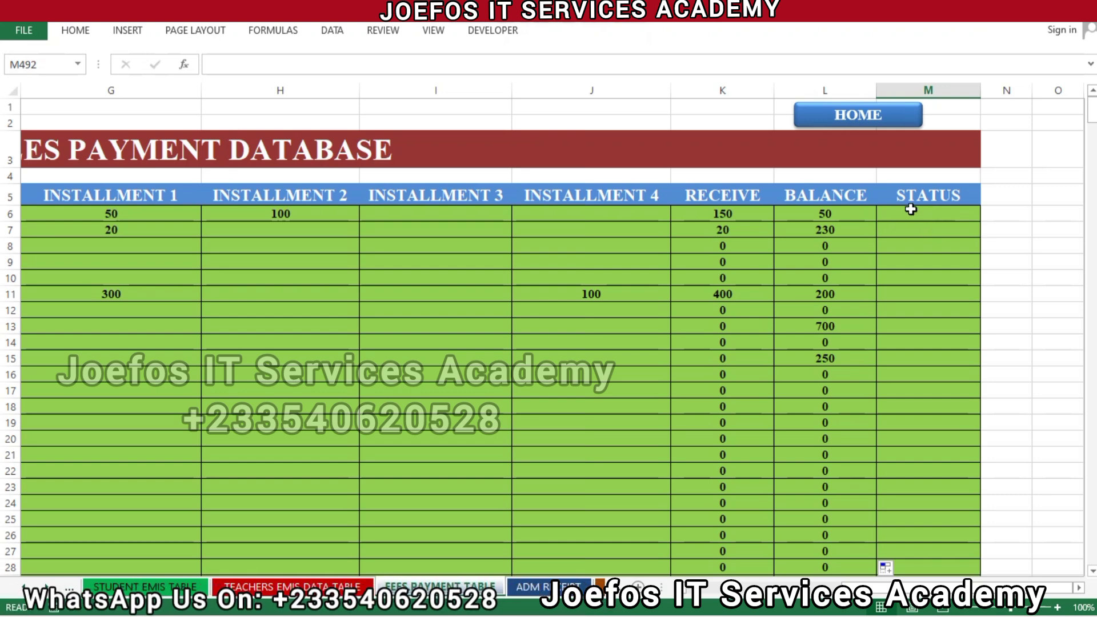
Begin an IF formula in Status cell M6, using the received amount in K6 as the start of its logical test
{"action": "type", "text": "="}
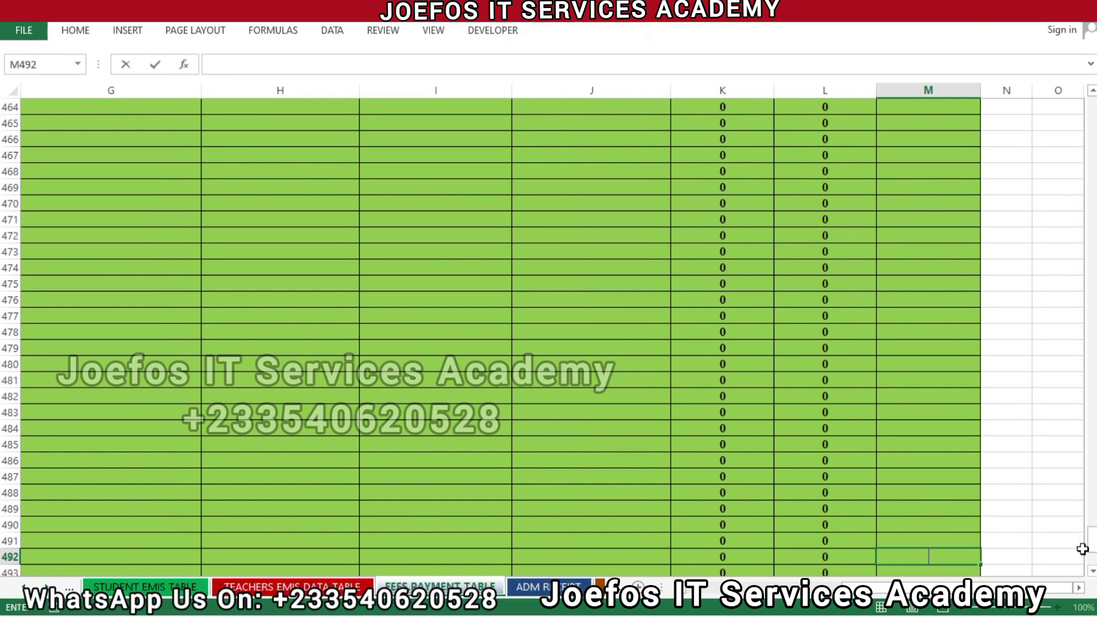
{"action": "left_click_drag", "start_coordinate": [1091, 540], "coordinate": [1091, 109]}
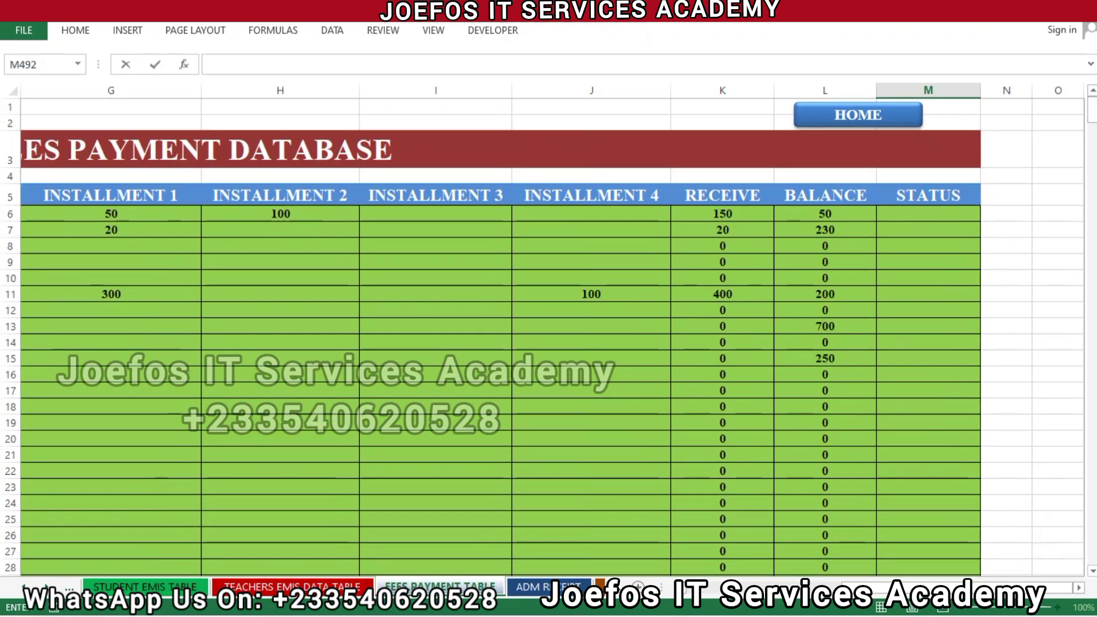
{"action": "left_click", "coordinate": [917, 213]}
{"action": "type", "text": "="}
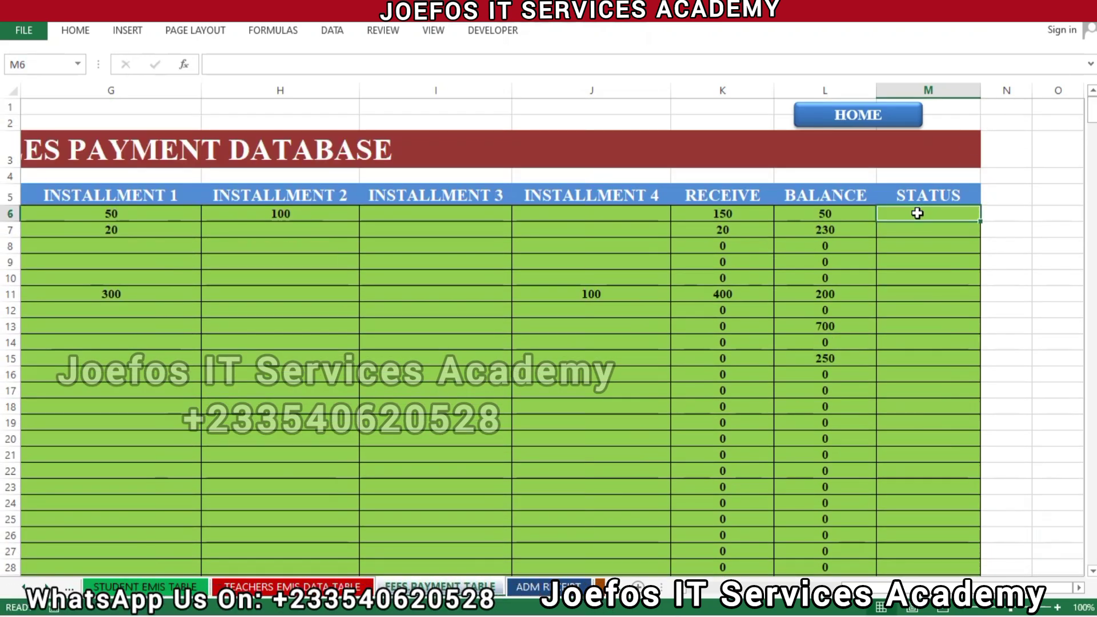
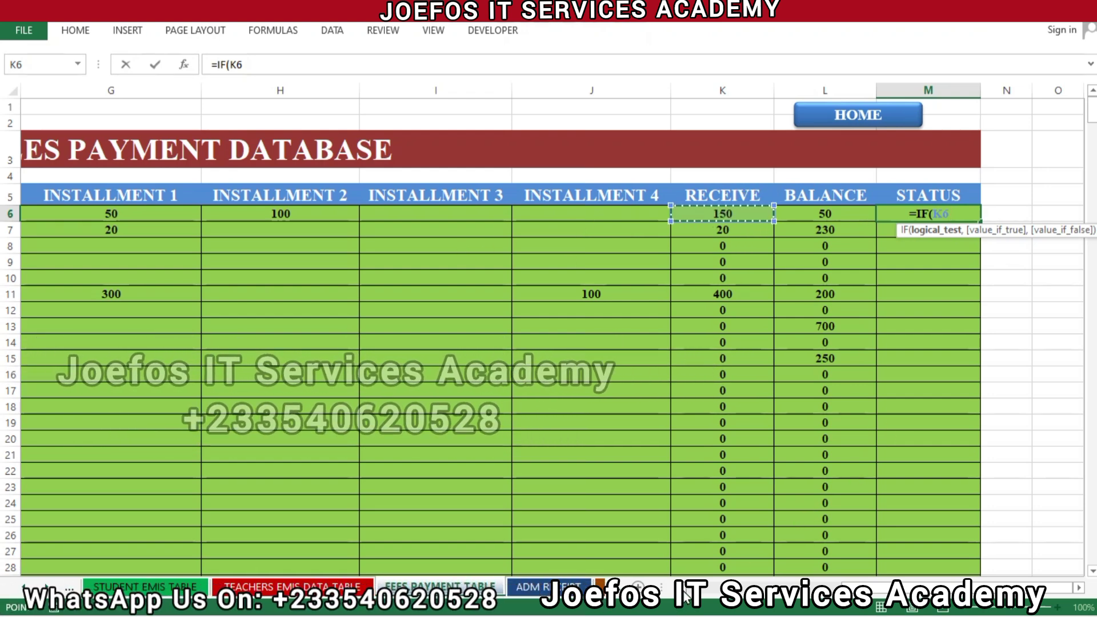
{"action": "scroll", "coordinate": [686, 594], "scroll_direction": "left", "scroll_amount": 4}
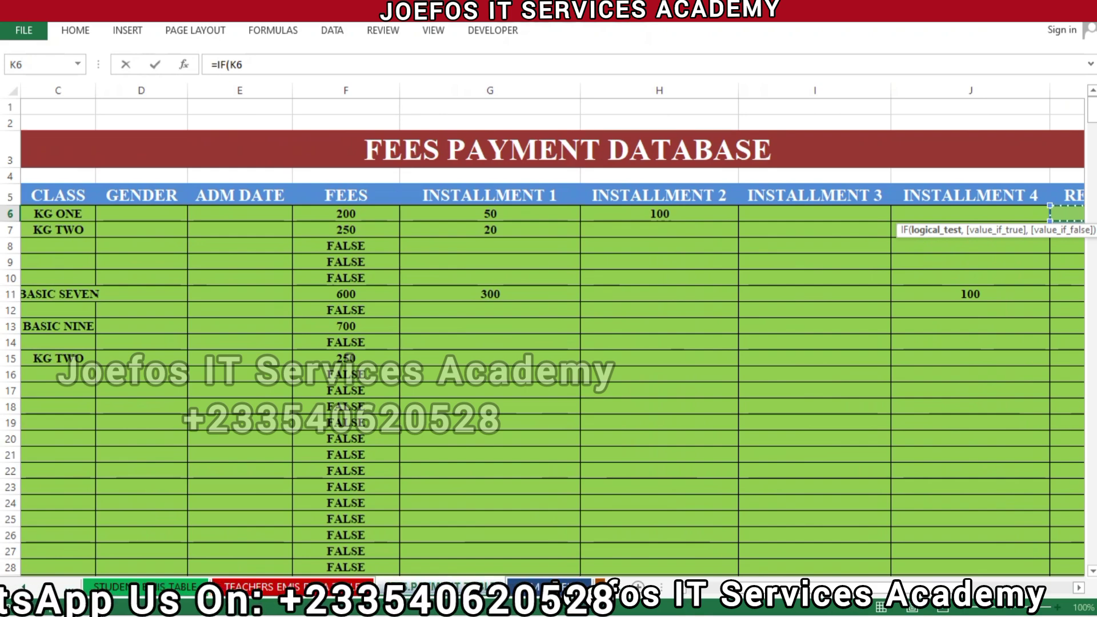
{"action": "scroll", "coordinate": [1077, 589], "scroll_direction": "right", "scroll_amount": 3}
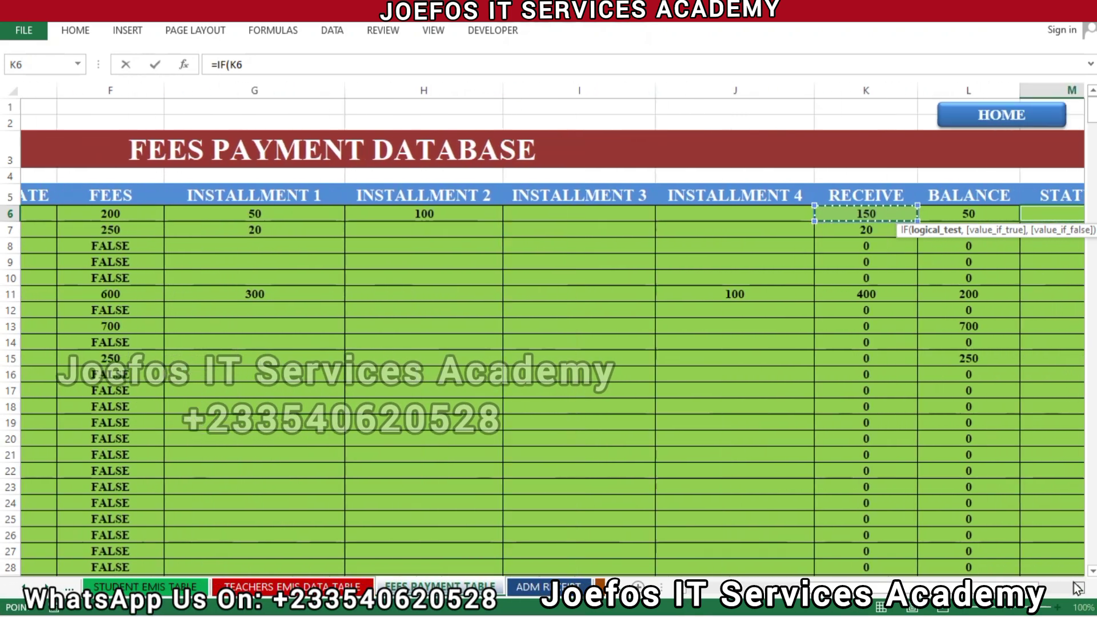
{"action": "scroll", "coordinate": [1078, 589], "scroll_direction": "right", "scroll_amount": 3}
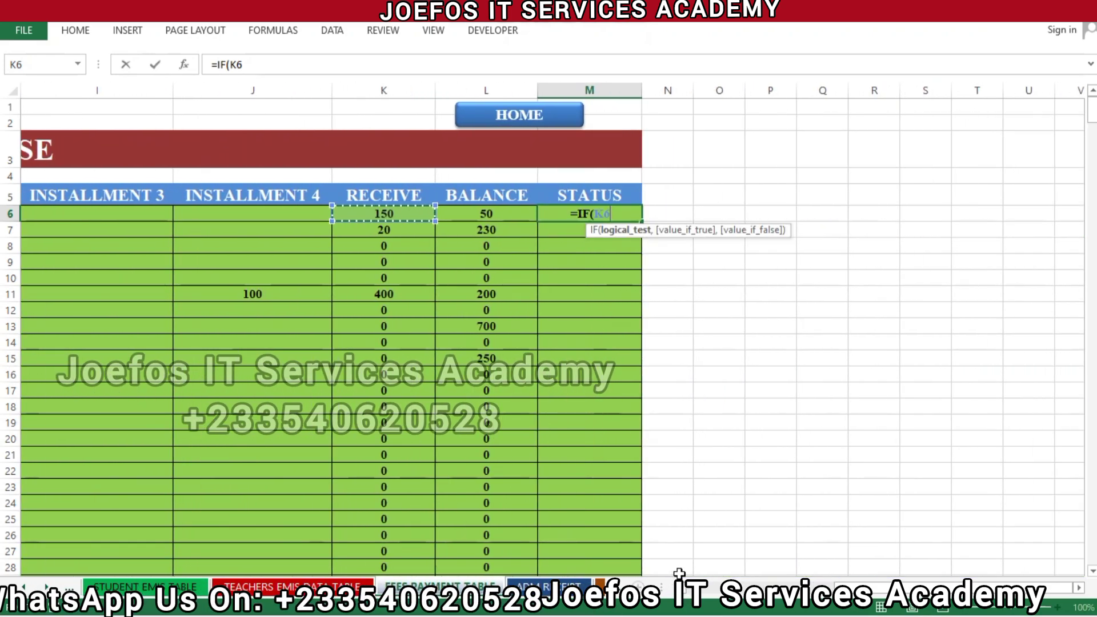
{"action": "scroll", "coordinate": [683, 588], "scroll_direction": "left", "scroll_amount": 6}
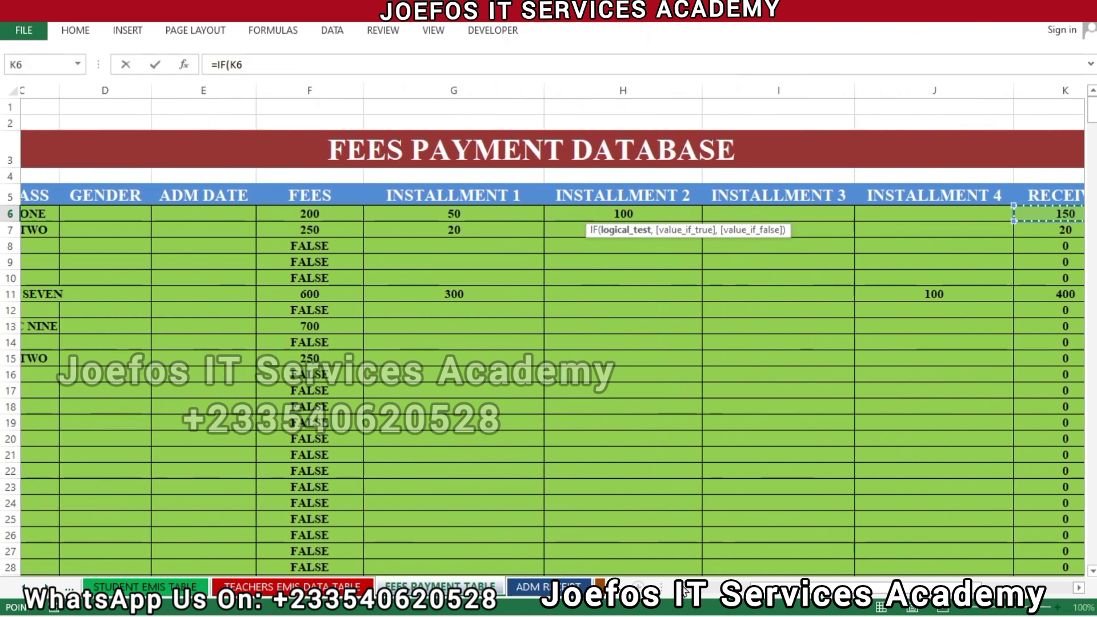
{"action": "scroll", "coordinate": [684, 591], "scroll_direction": "left", "scroll_amount": 2}
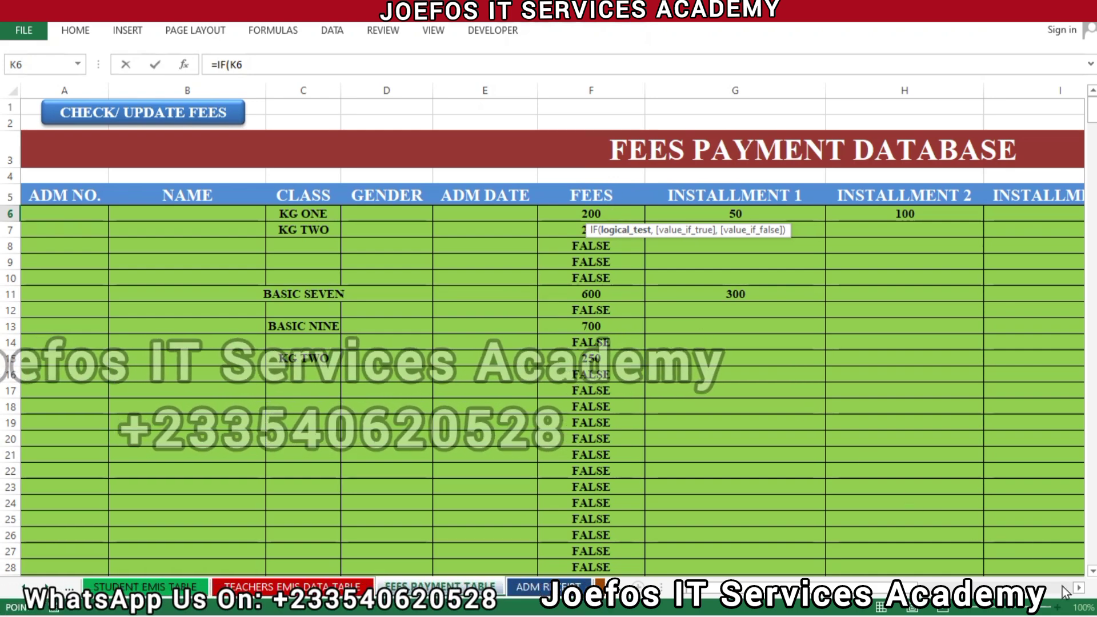
{"action": "scroll", "coordinate": [1079, 591], "scroll_direction": "right", "scroll_amount": 6}
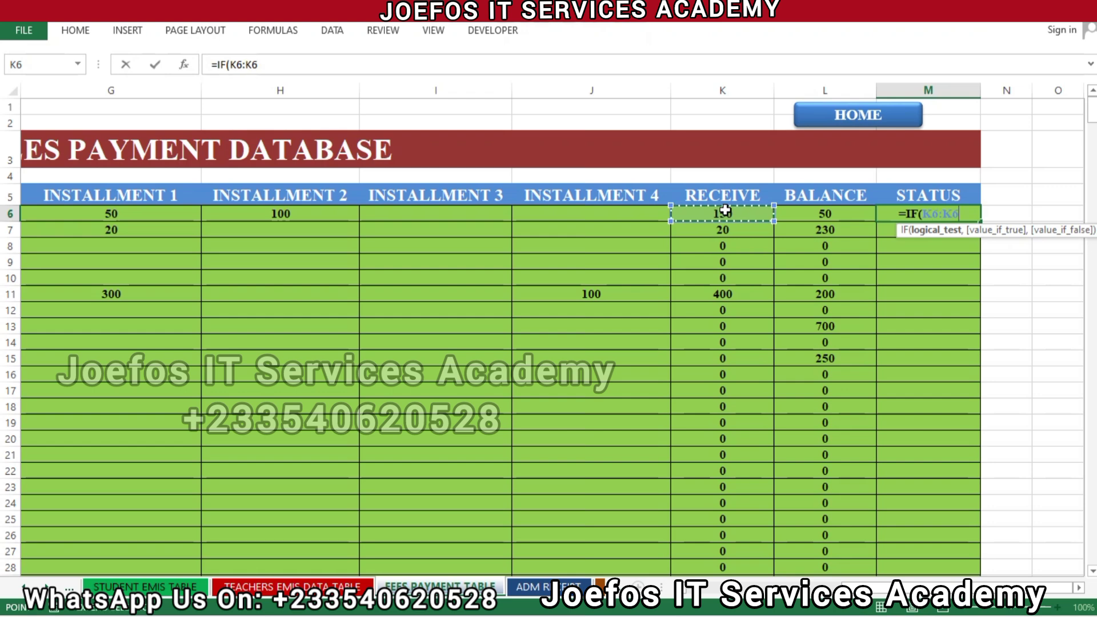
Complete the logical test of the IF formula in M6 as K6>=F6, comparing the received amount with the fees
{"action": "key", "text": "BackSpace"}
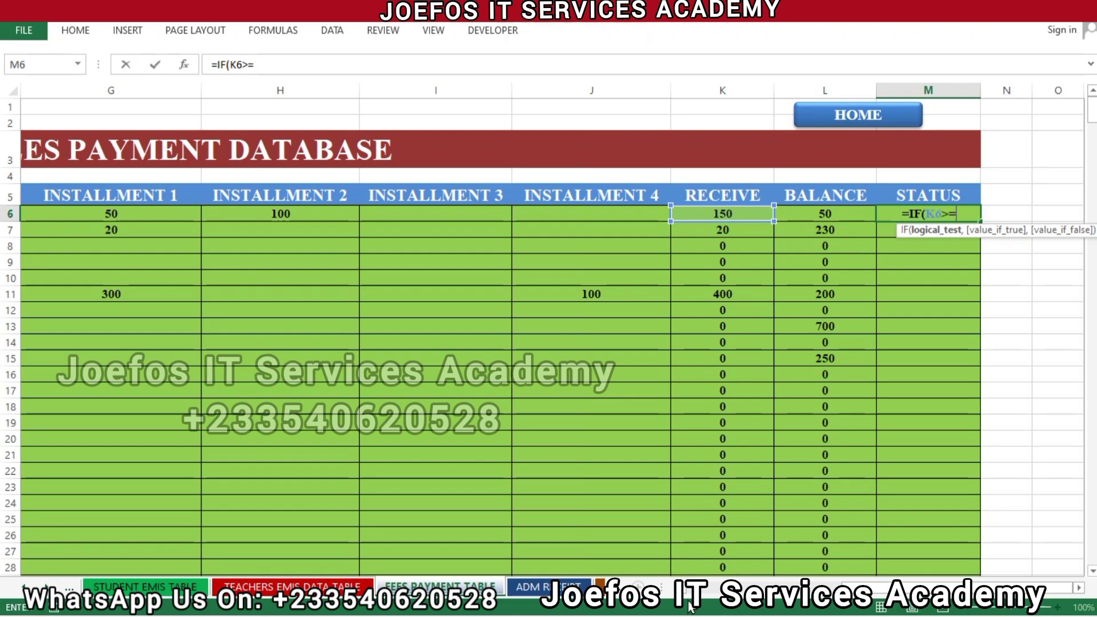
{"action": "scroll", "coordinate": [549, 343], "scroll_direction": "left", "scroll_amount": 6}
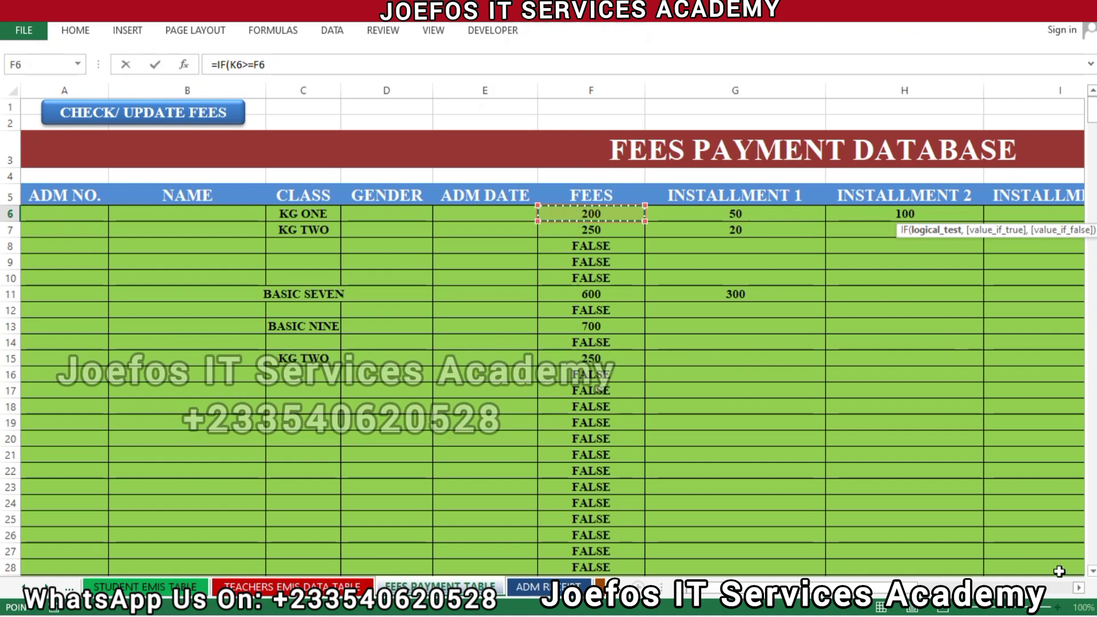
{"action": "scroll", "coordinate": [1078, 588], "scroll_direction": "right", "scroll_amount": 7}
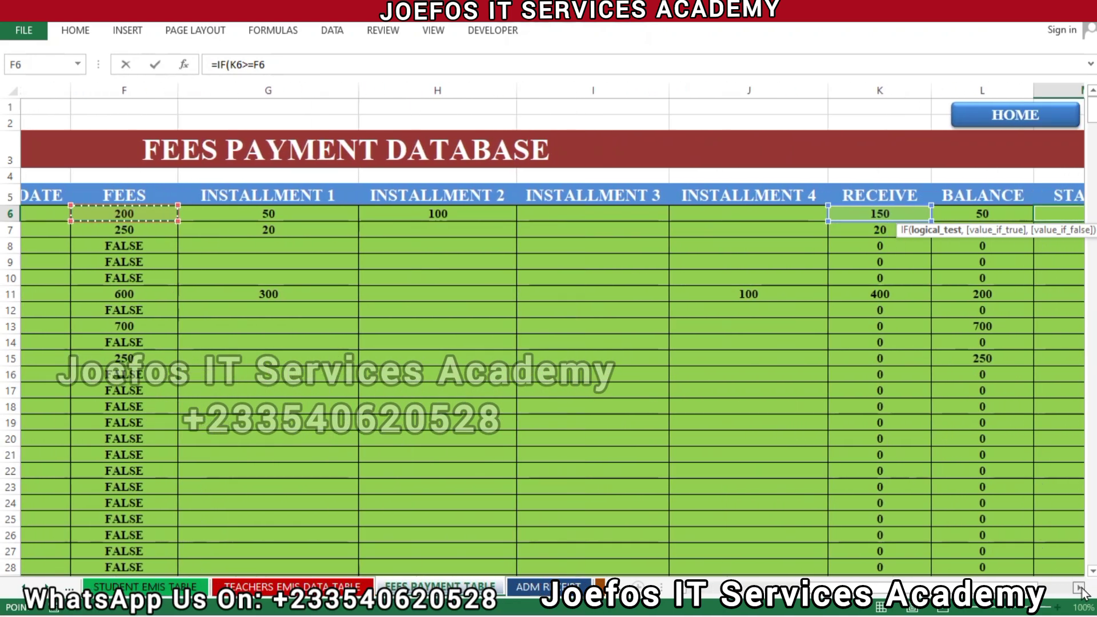
{"action": "left_click", "coordinate": [1079, 589]}
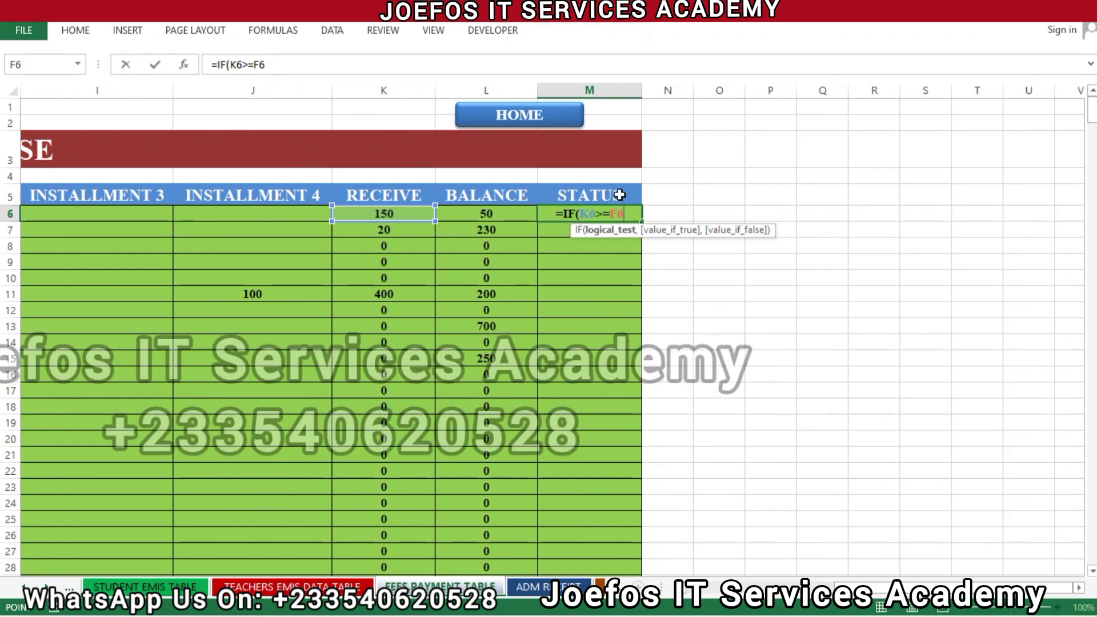
Add "COMPLETED" as the value-if-true argument of the IF formula in M6
{"action": "type", "text": ","}
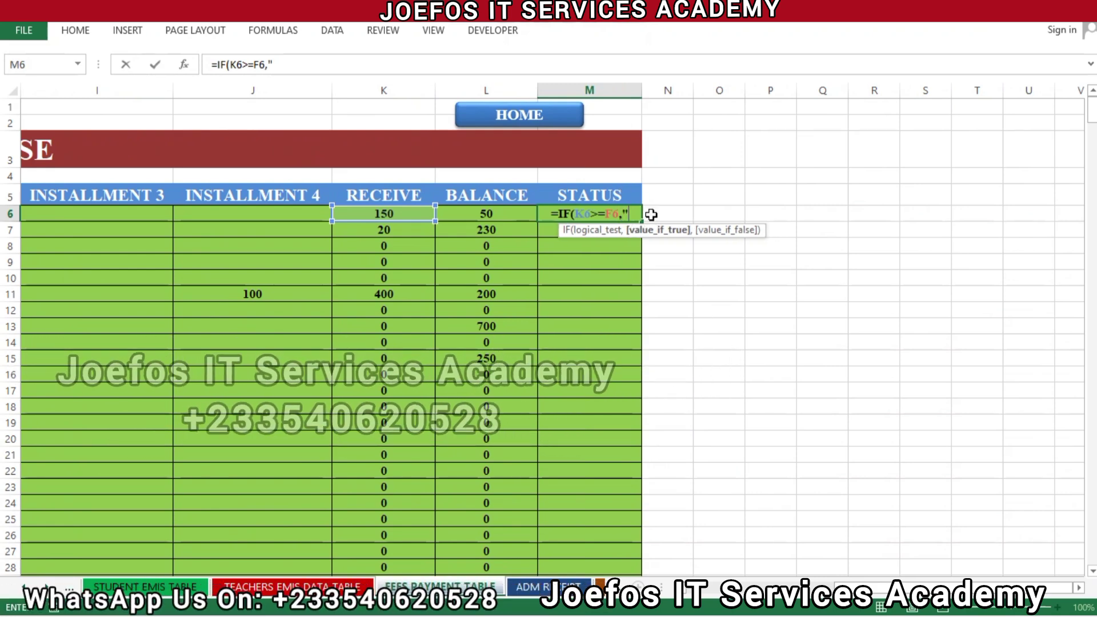
{"action": "type", "text": "\"COM"}
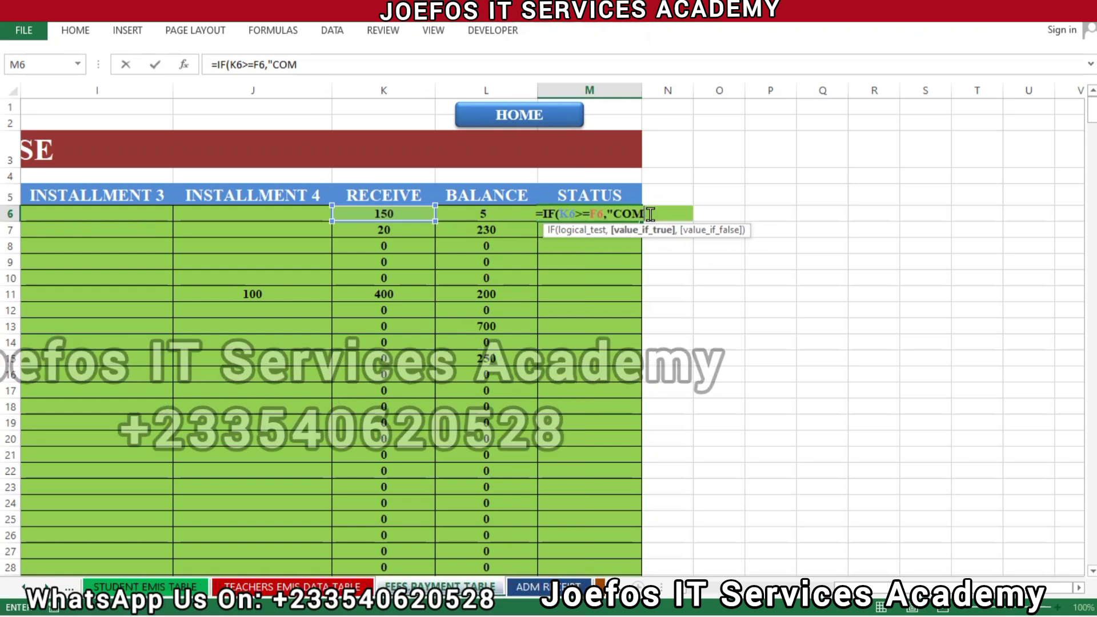
{"action": "type", "text": "PLE"}
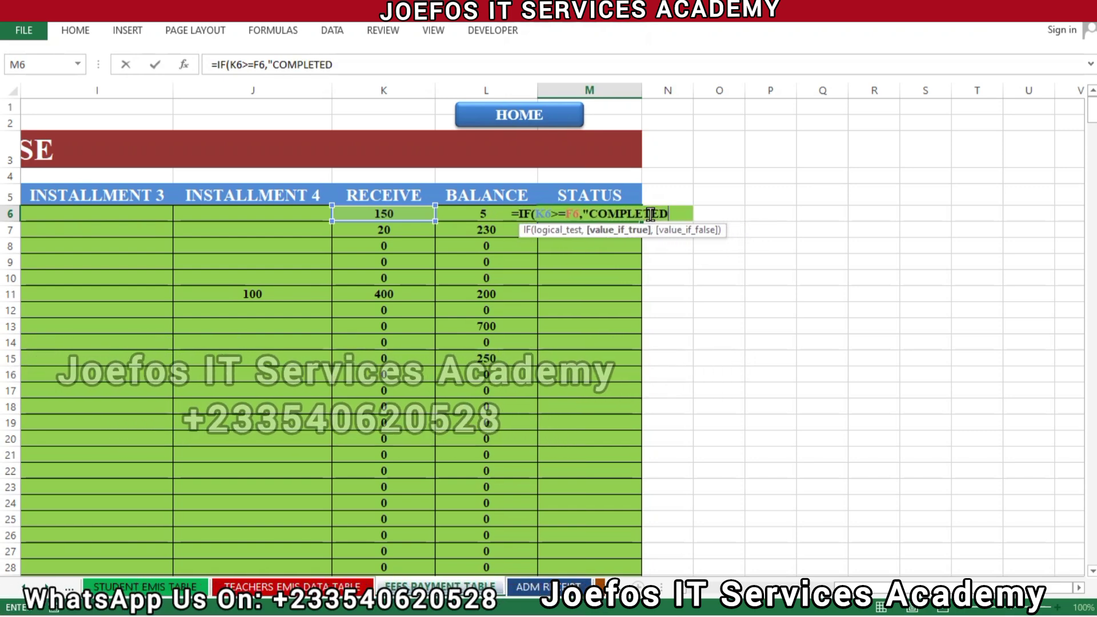
{"action": "type", "text": "TED\""}
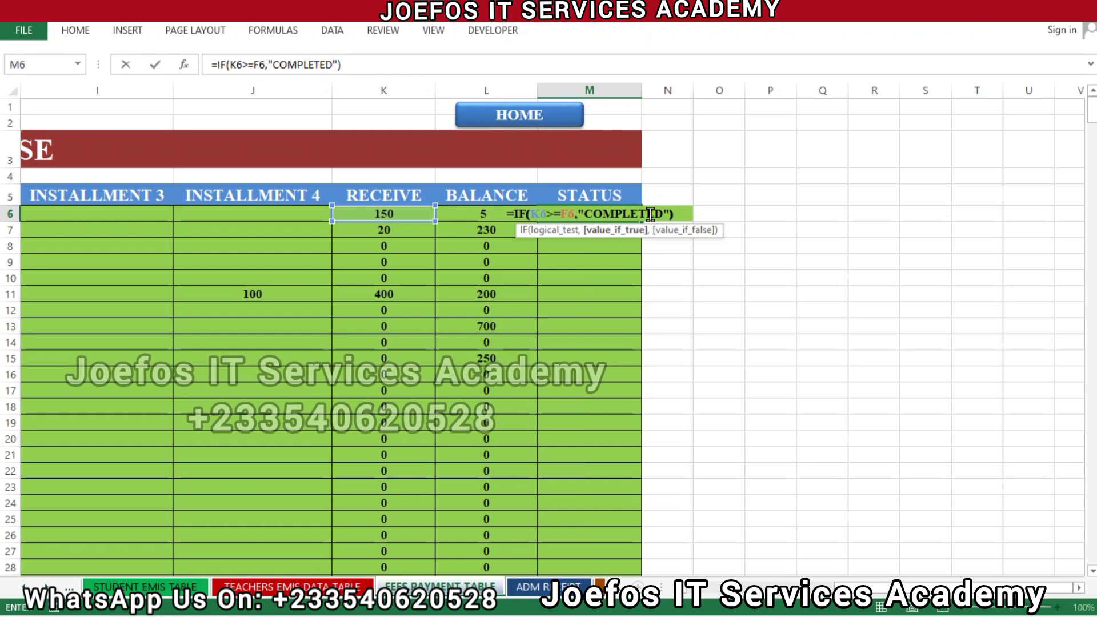
{"action": "type", "text": ")"}
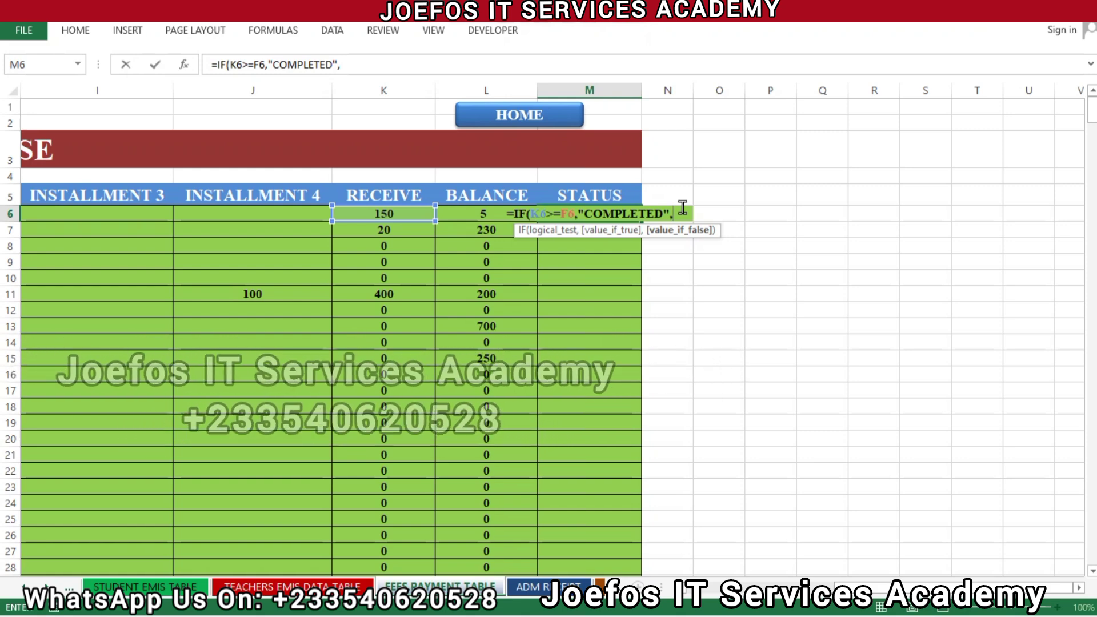
Add "UNPAID" in quotation marks as the value-if-false argument, then close and enter the IF formula in M6
{"action": "type", "text": "U"}
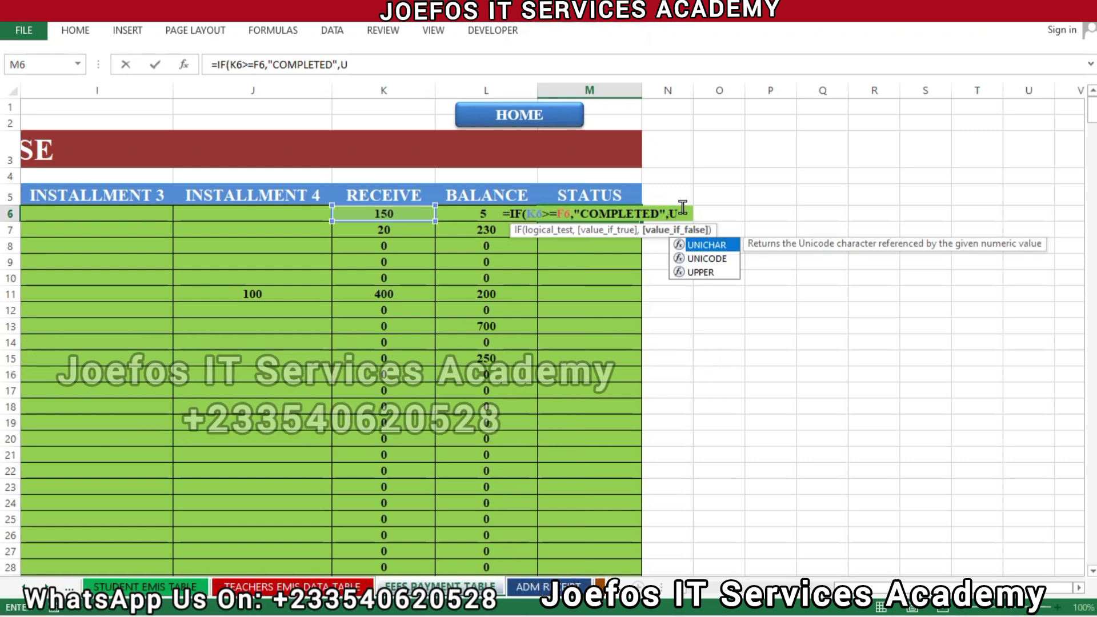
{"action": "type", "text": "NPAID"}
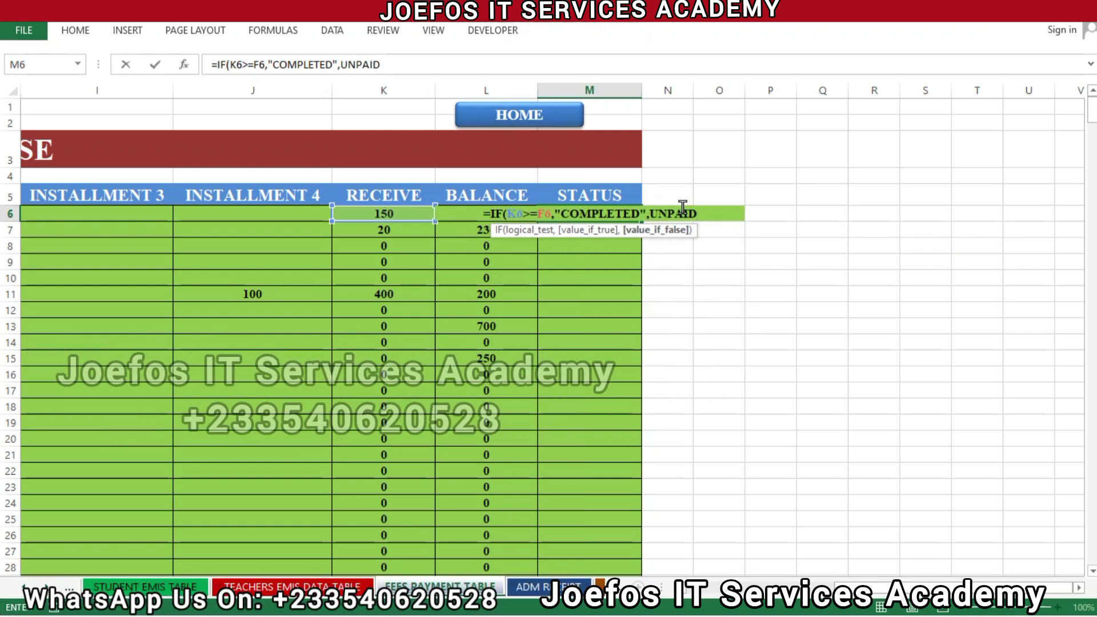
{"action": "type", "text": "\""}
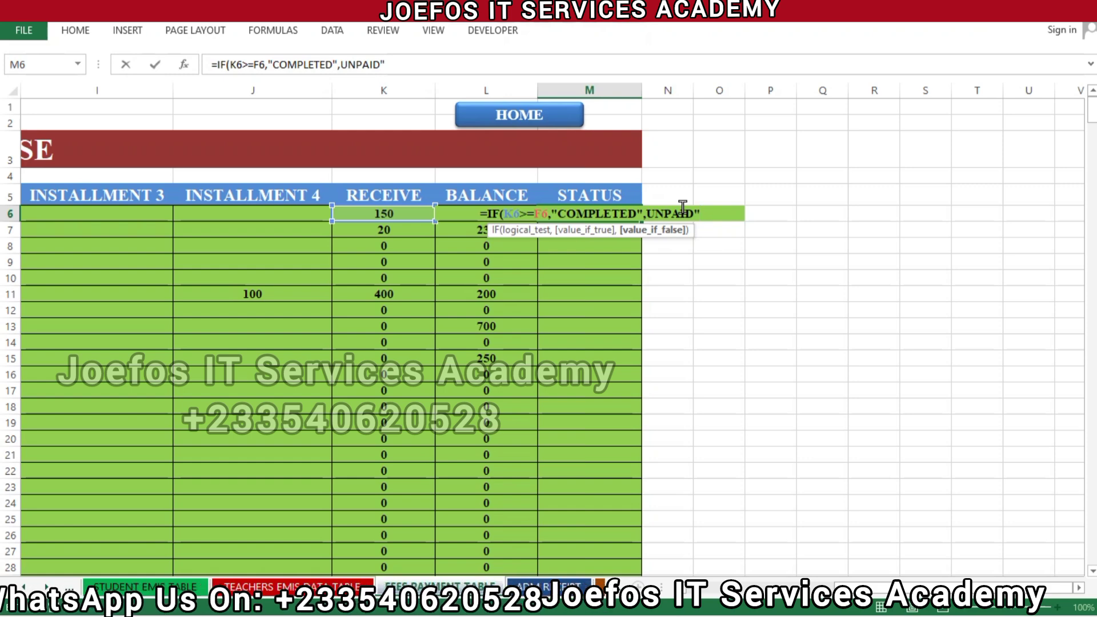
{"action": "left_click", "coordinate": [646, 218]}
{"action": "type", "text": "\""}
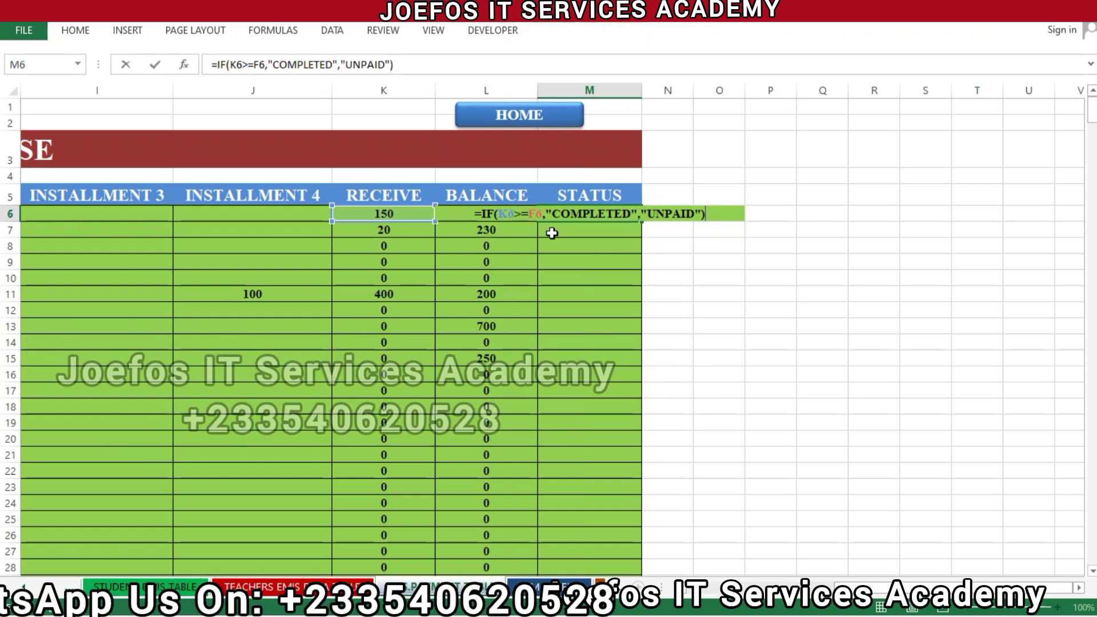
{"action": "key", "text": "End"}
{"action": "type", "text": ")"}
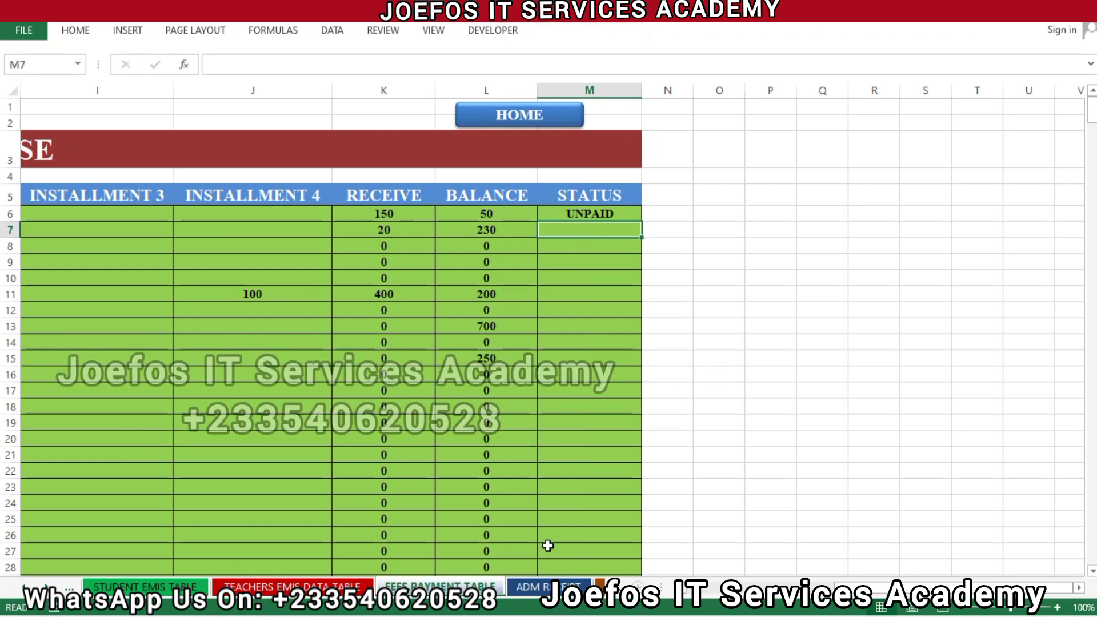
Enter 50 as the Installment 3 payment in I6 to test the status formula
{"action": "scroll", "coordinate": [548, 546], "scroll_direction": "left", "scroll_amount": 5}
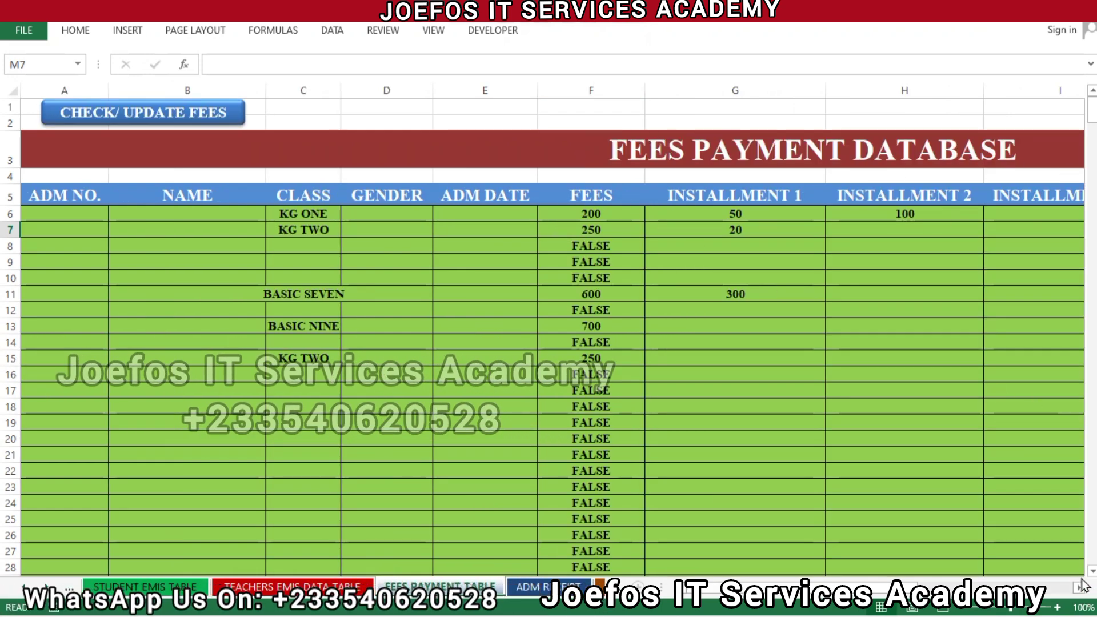
{"action": "scroll", "coordinate": [1080, 587], "scroll_direction": "right", "scroll_amount": 5}
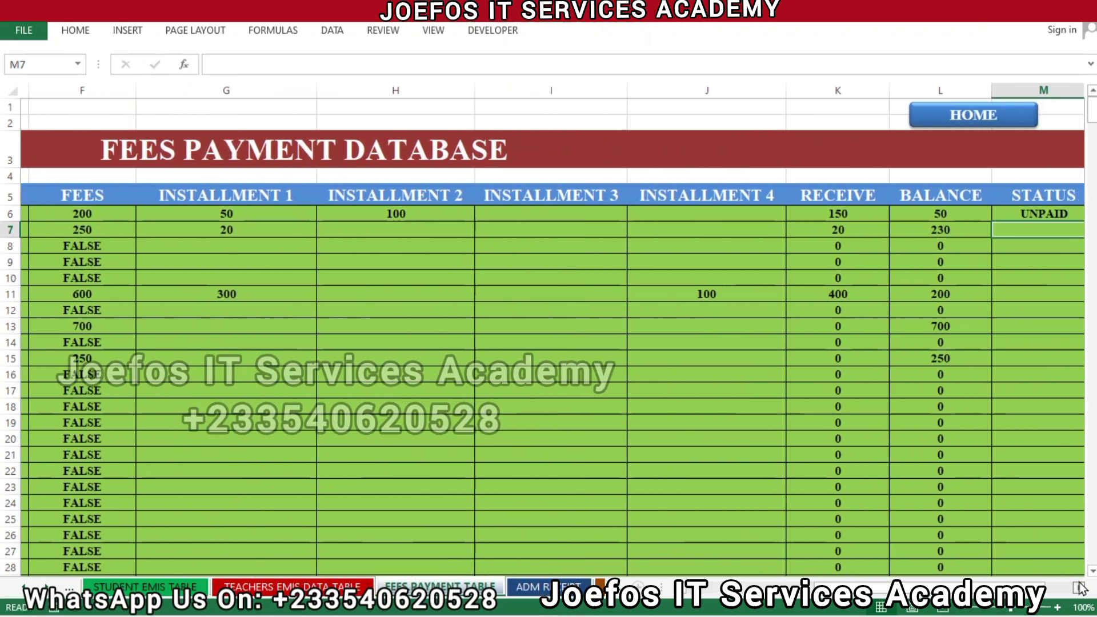
{"action": "scroll", "coordinate": [1080, 587], "scroll_direction": "right", "scroll_amount": 3}
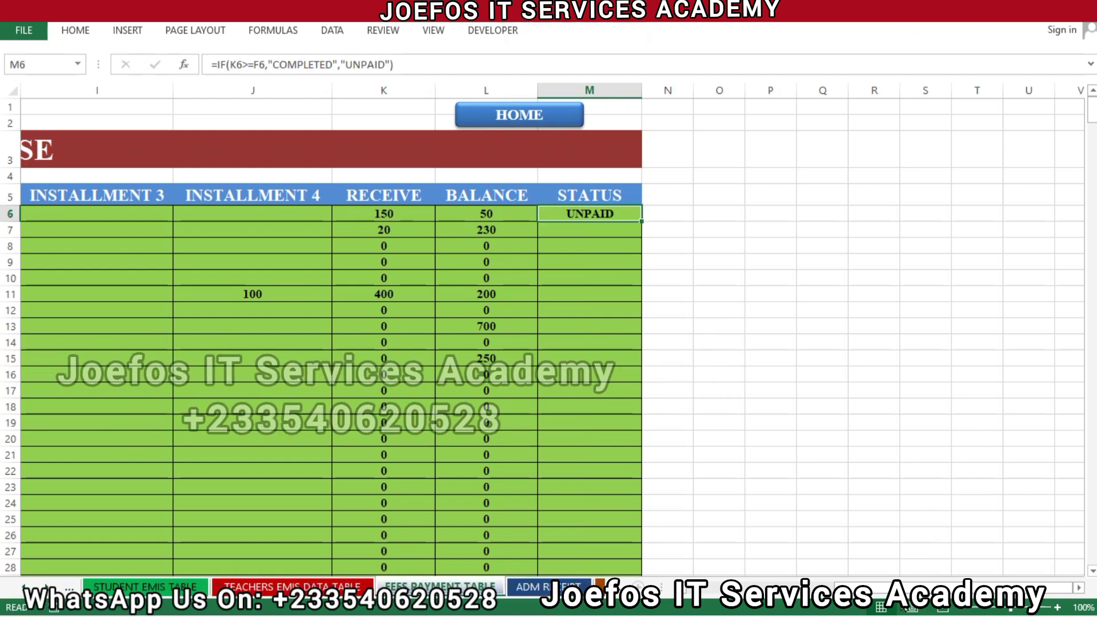
{"action": "scroll", "coordinate": [400, 174], "scroll_direction": "left", "scroll_amount": 3}
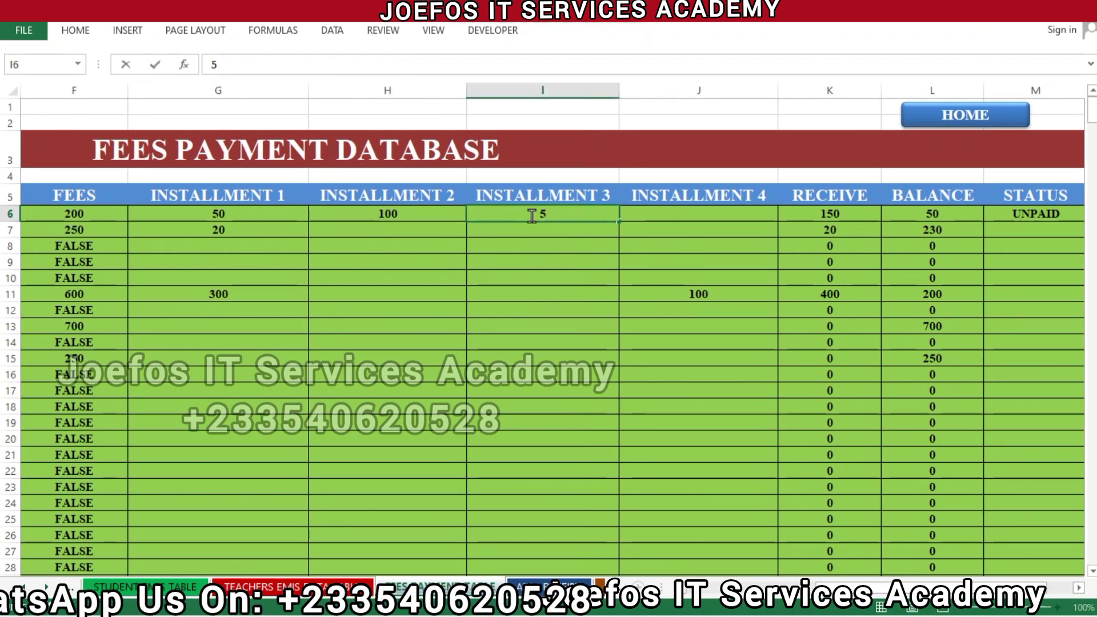
{"action": "type", "text": "0"}
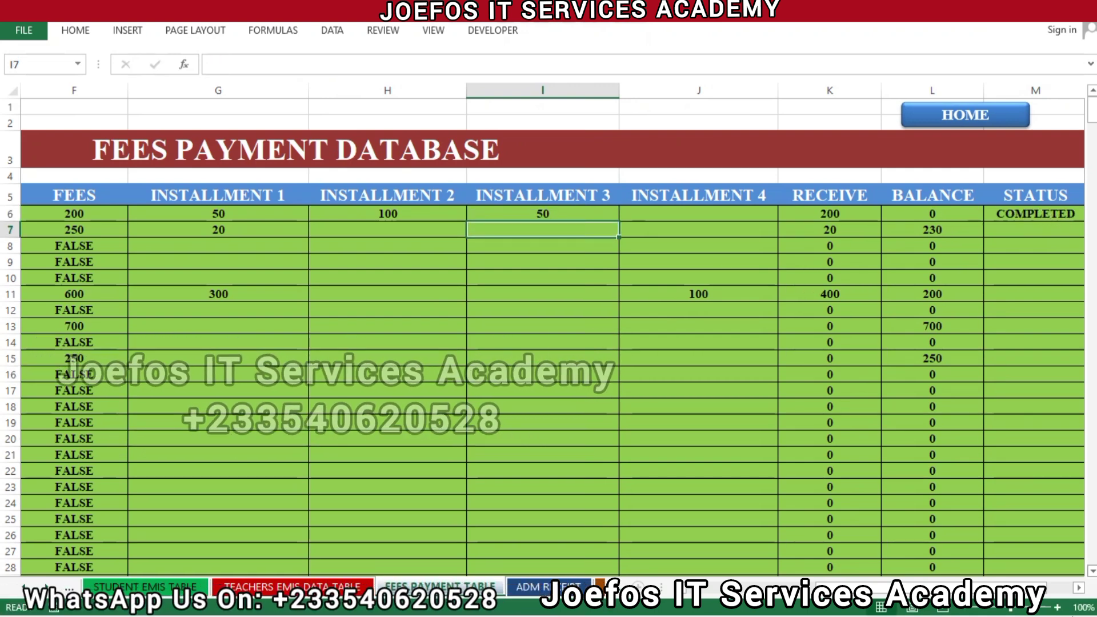
Copy the status formula =IF(K6>=F6,"COMPLETED","UNPAID") from M6 down the Status column through row 505
{"action": "left_click", "coordinate": [1079, 589]}
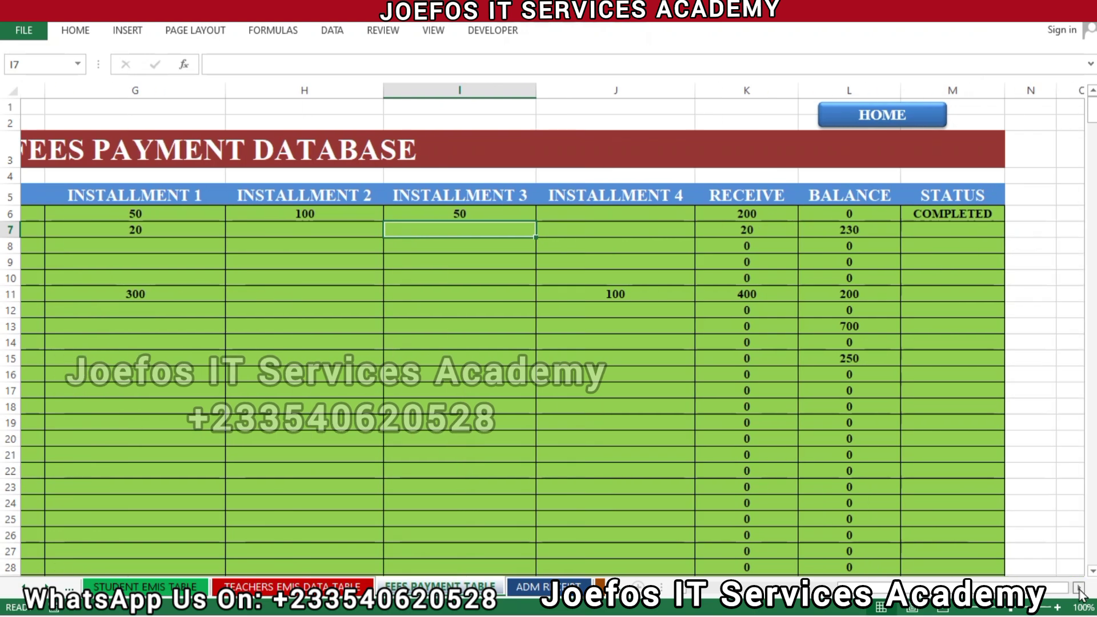
{"action": "left_click", "coordinate": [1079, 588]}
{"action": "left_click", "coordinate": [747, 213]}
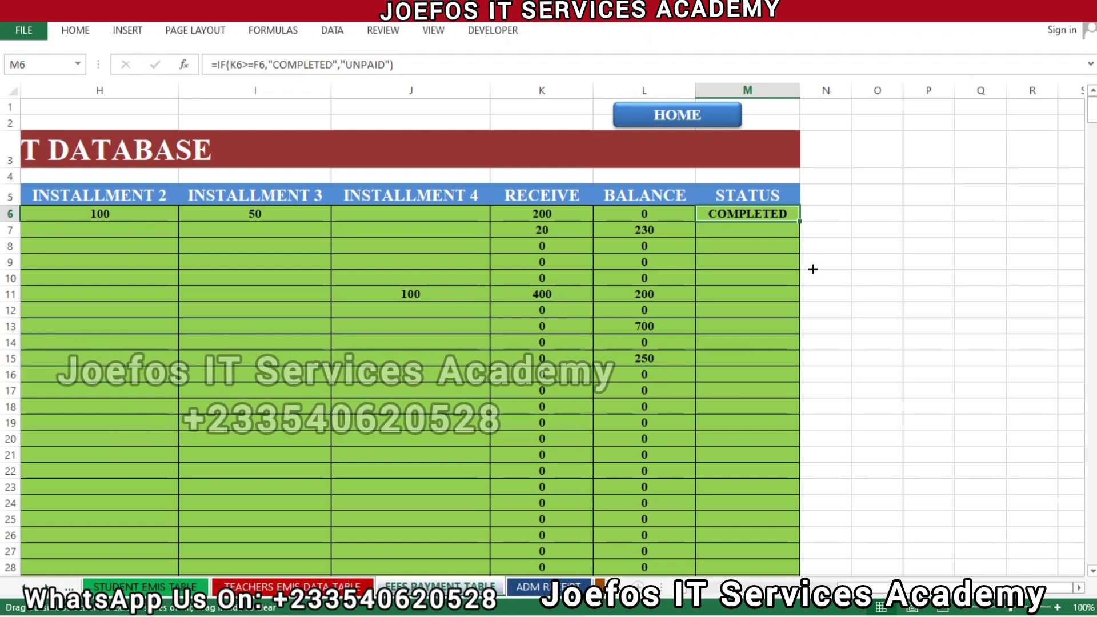
{"action": "mouse_move", "coordinate": [838, 489]}
{"action": "left_mouse_down"}
{"action": "mouse_move", "coordinate": [846, 565]}
{"action": "mouse_move", "coordinate": [881, 613]}
{"action": "mouse_move", "coordinate": [843, 504]}
{"action": "left_mouse_up"}
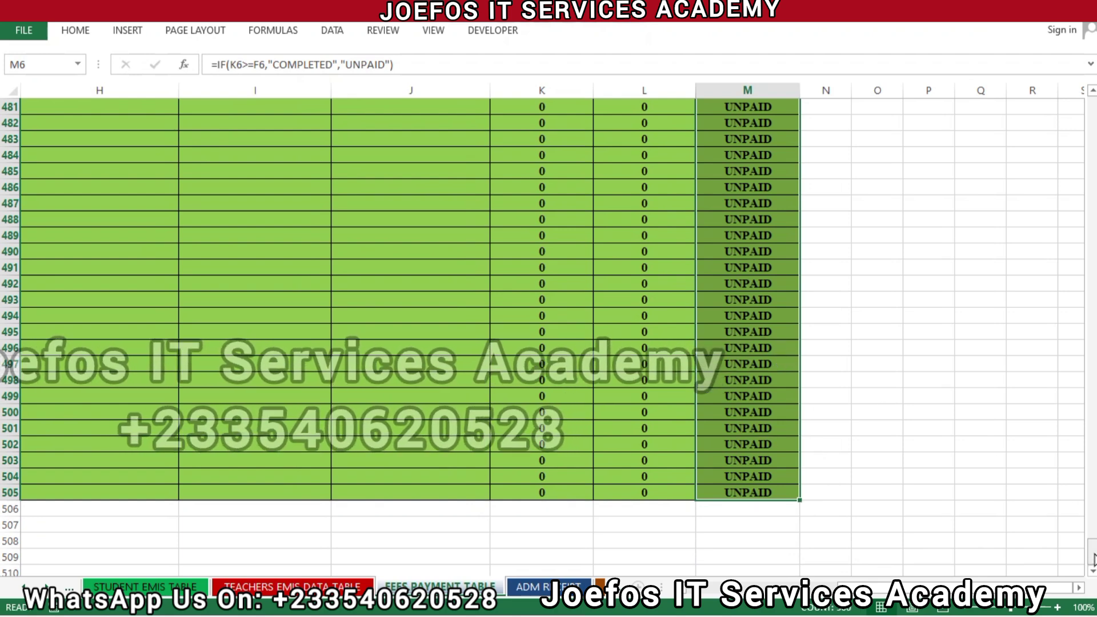
{"action": "left_click_drag", "start_coordinate": [1091, 542], "coordinate": [1091, 208]}
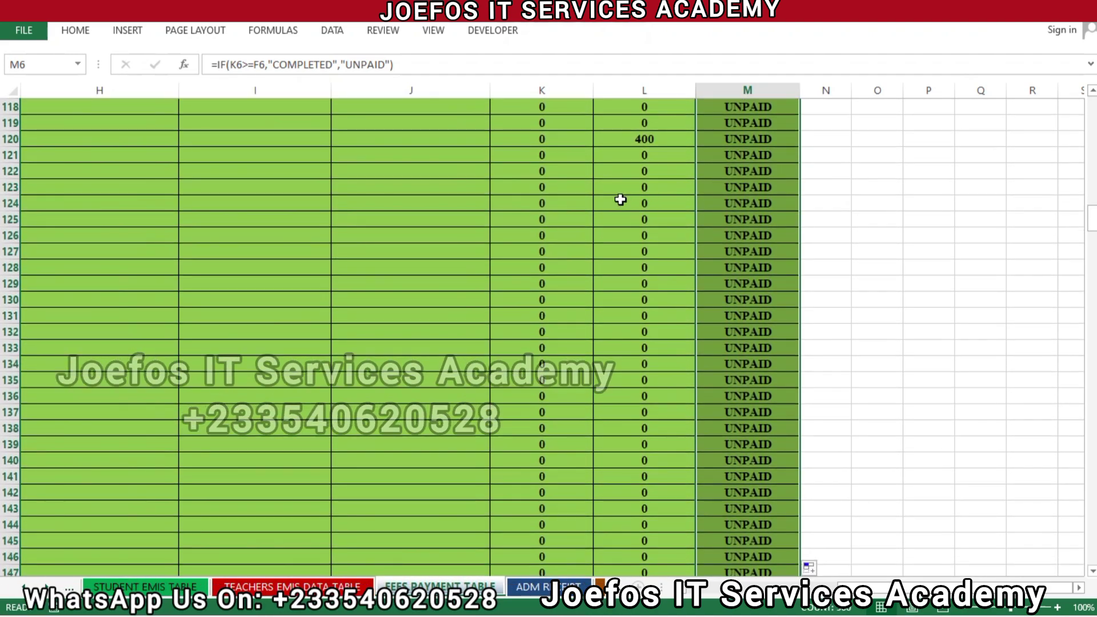
{"action": "left_click", "coordinate": [621, 199]}
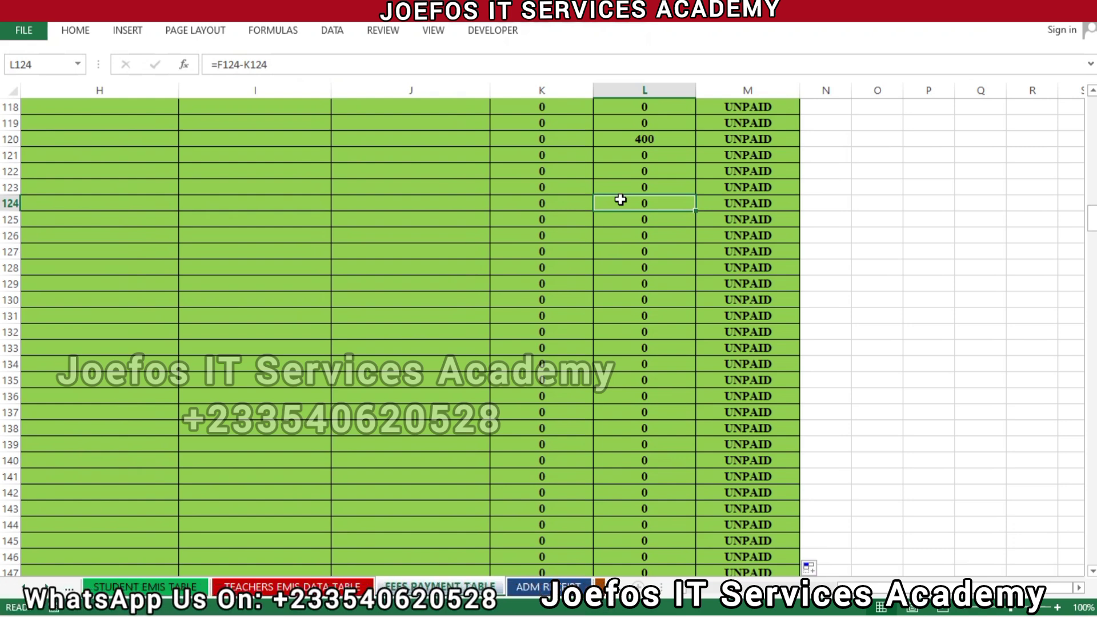